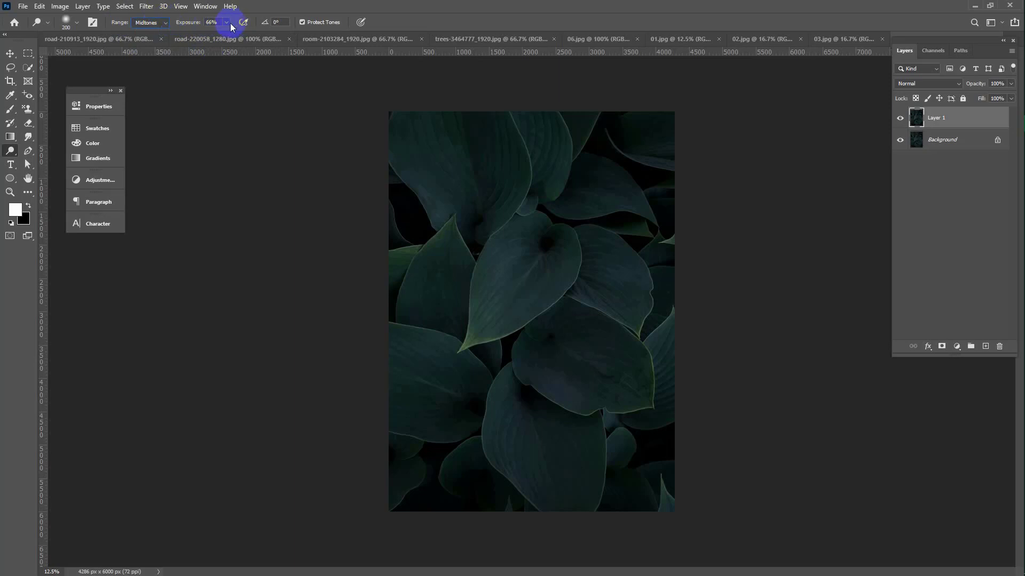
# - Set the Dodge exposure to 60%, brighten the central leaf's midrib on Layer 1, and compare it with the original
pyautogui.moveTo(227, 34)
pyautogui.mouseDown()
pyautogui.moveTo(206, 34)
pyautogui.moveTo(224, 37)
pyautogui.mouseUp()
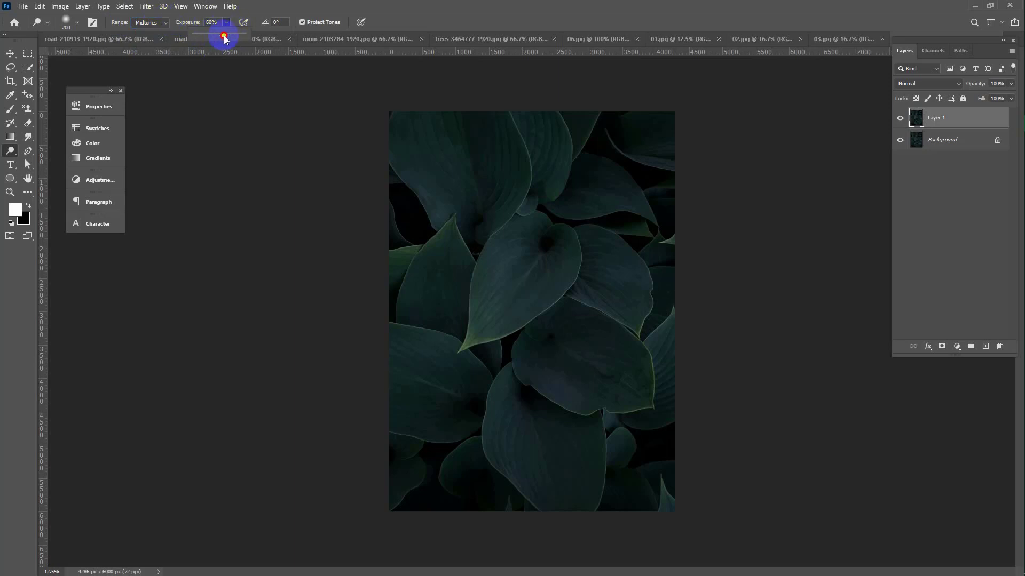
pyautogui.click(323, 25)
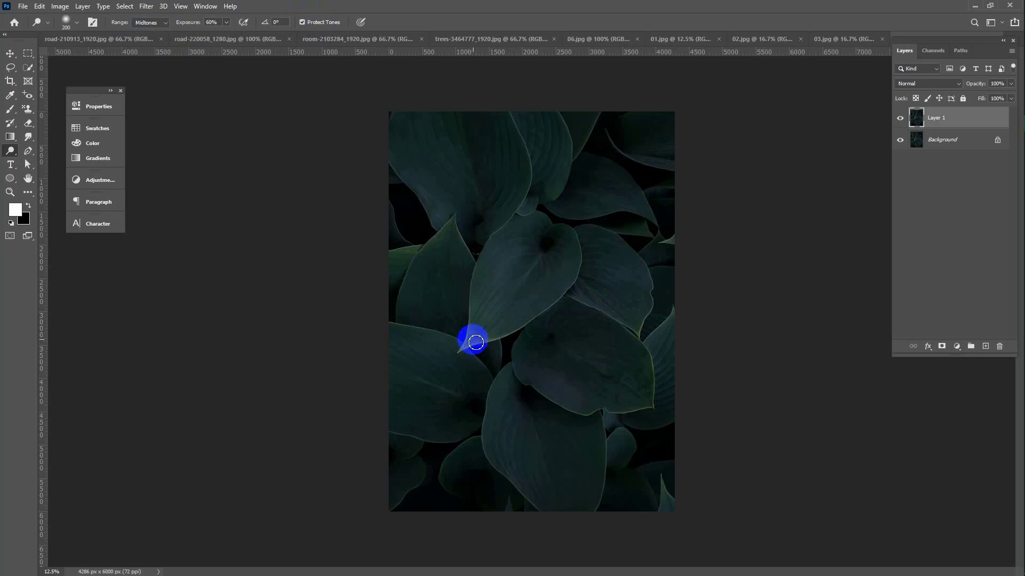
pyautogui.moveTo(473, 339)
pyautogui.mouseDown()
pyautogui.moveTo(551, 257)
pyautogui.moveTo(472, 344)
pyautogui.moveTo(549, 277)
pyautogui.moveTo(547, 260)
pyautogui.moveTo(471, 351)
pyautogui.moveTo(550, 252)
pyautogui.moveTo(464, 356)
pyautogui.moveTo(516, 284)
pyautogui.moveTo(549, 256)
pyautogui.mouseUp()
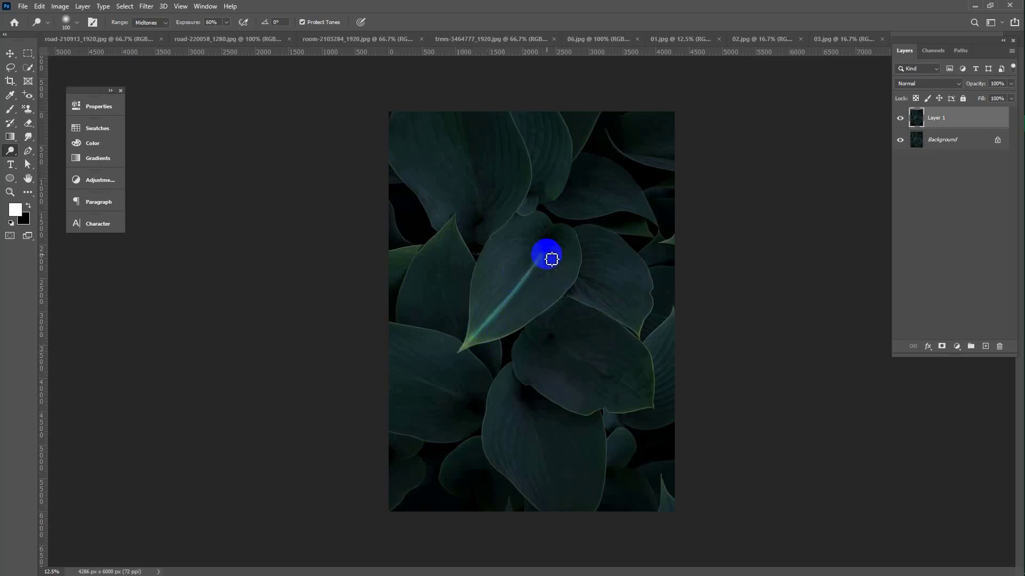
pyautogui.click(900, 118)
pyautogui.click(900, 118)
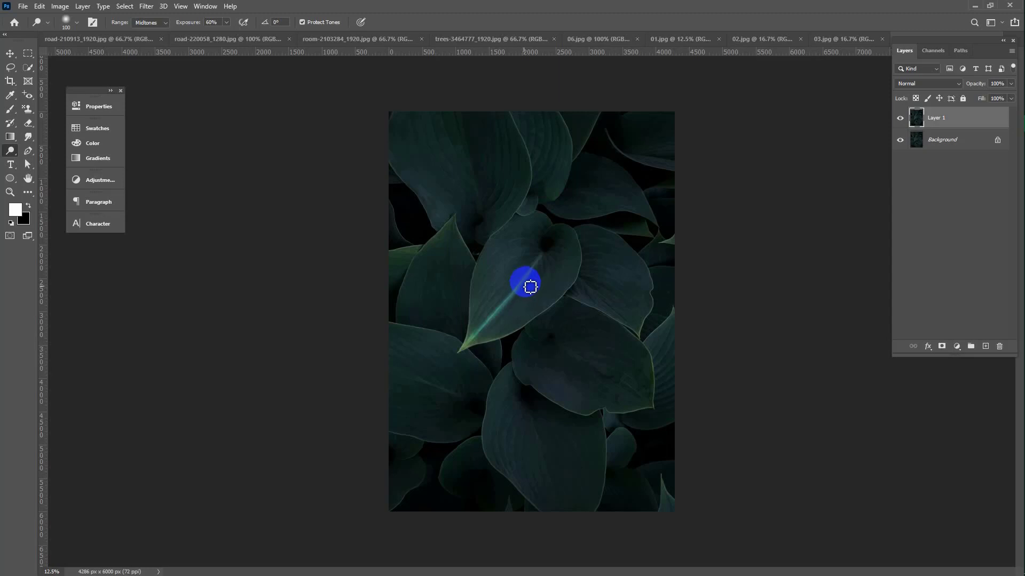
# - Choose the Burn tool and switch to the 02.jpg pull-up photo
pyautogui.rightClick(9, 153)
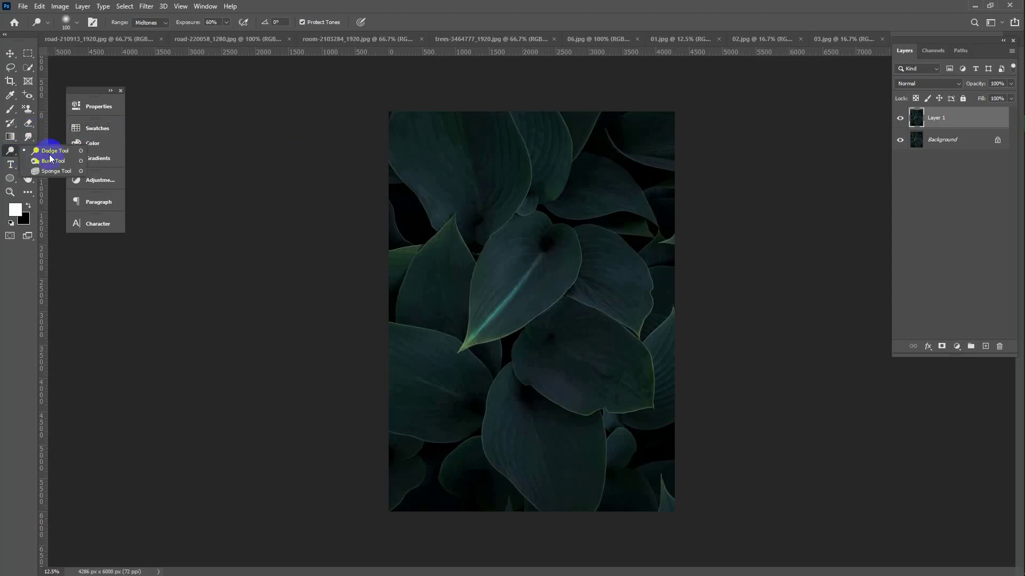
pyautogui.click(69, 151)
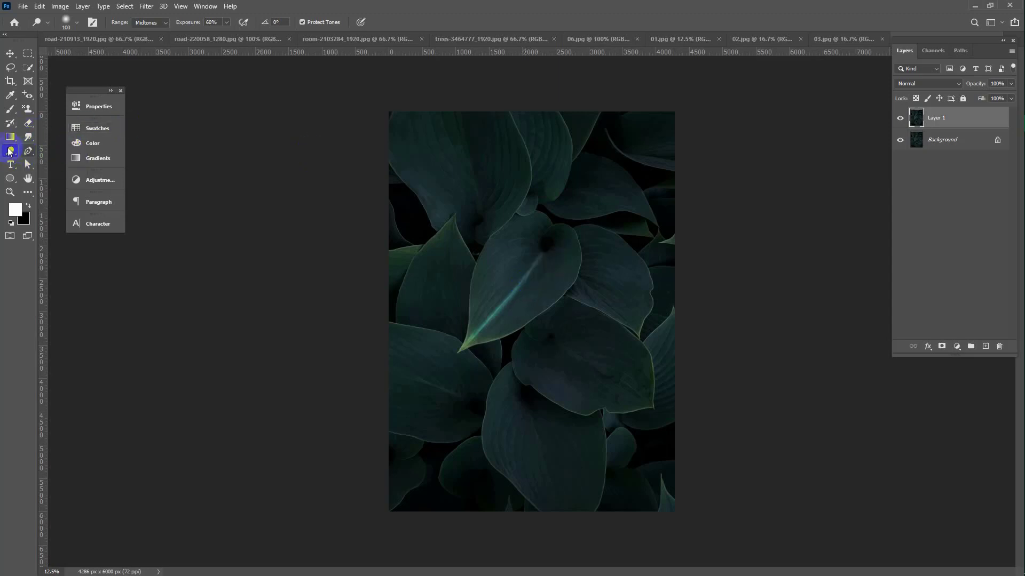
pyautogui.rightClick(9, 151)
pyautogui.click(49, 162)
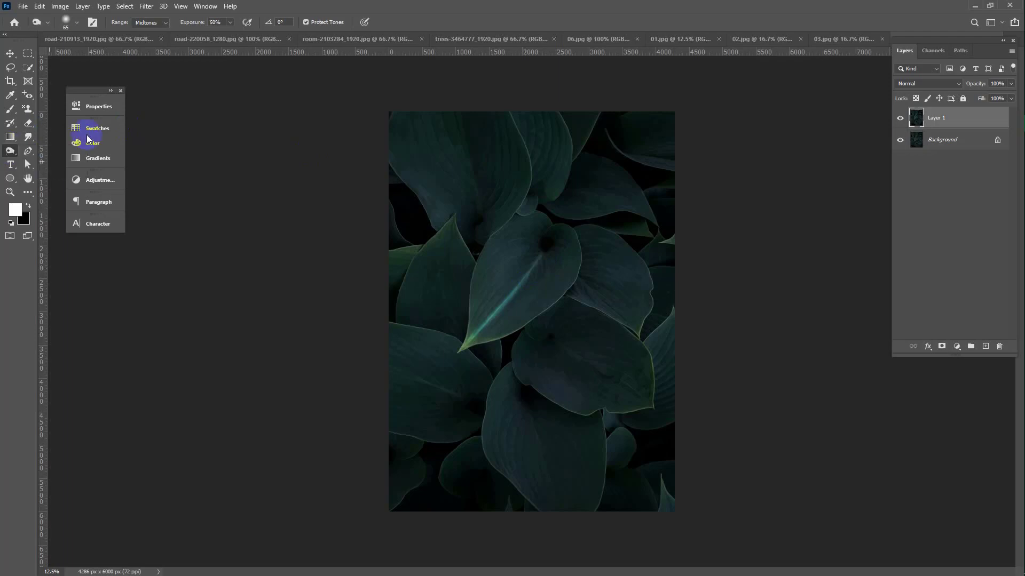
pyautogui.click(114, 39)
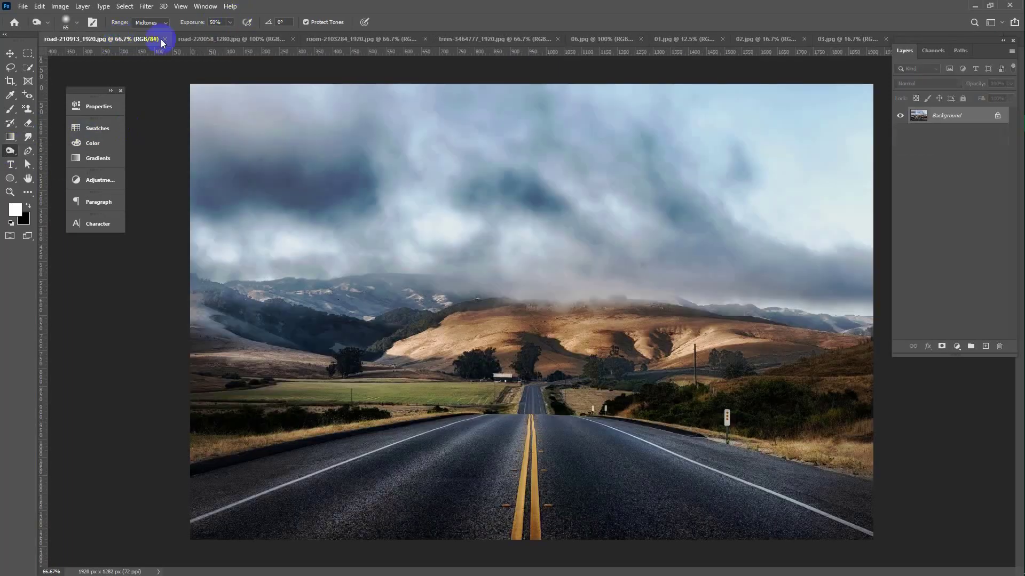
pyautogui.click(832, 41)
pyautogui.click(774, 39)
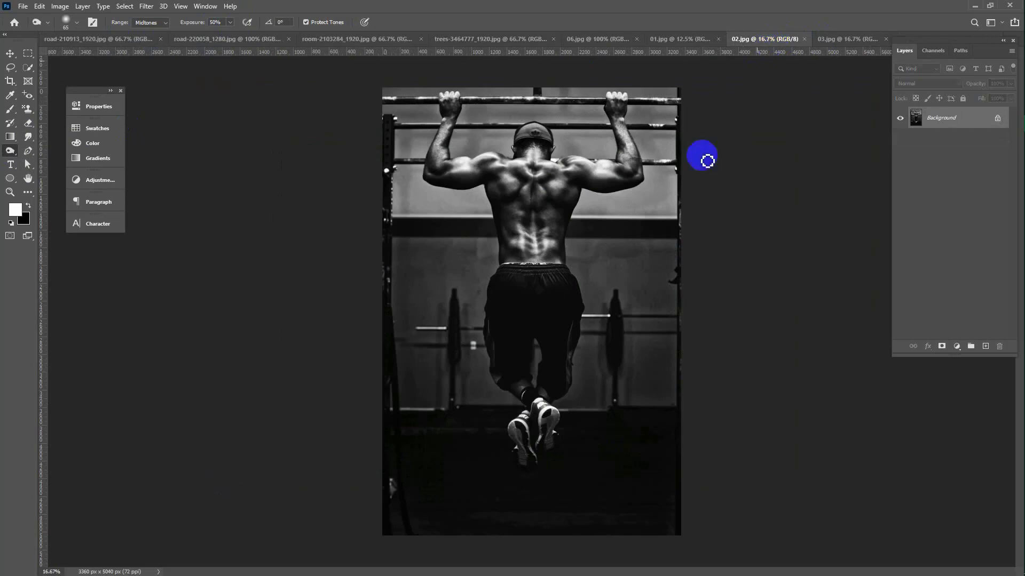
# - Duplicate the background of 02.jpg onto a new layer
pyautogui.hotkey('ctrl', '+')
pyautogui.hotkey('ctrl', '+')
pyautogui.hotkey('ctrl', '+')
pyautogui.hotkey('ctrl', '+')
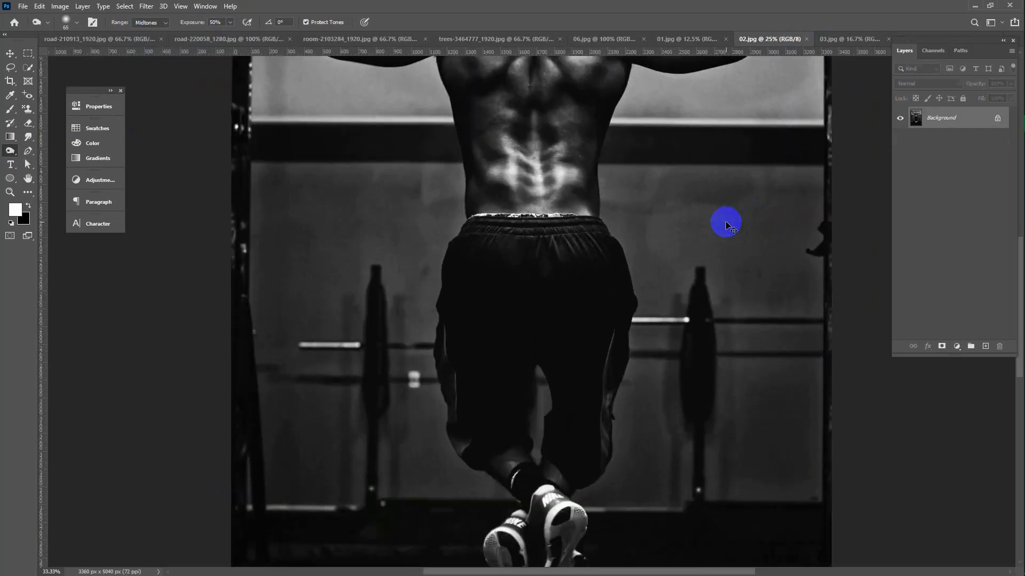
pyautogui.hotkey('ctrl', 'j')
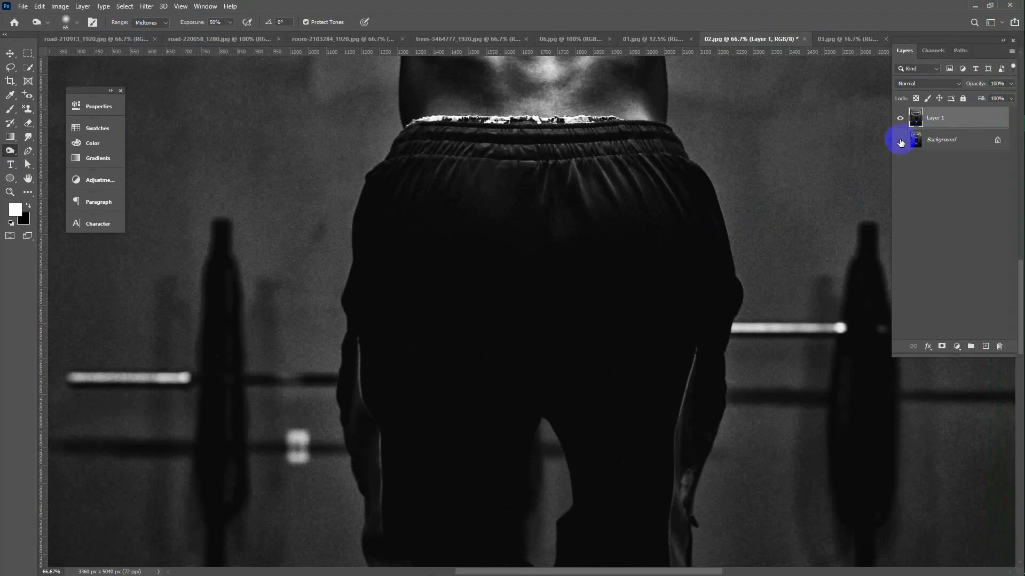
# - Burn the shoulder, upper arm and upper back on Layer 1 with Midtones at 50% exposure, and compare with the original
pyautogui.moveTo(583, 343); pyautogui.dragTo(552, 520)
pyautogui.moveTo(646, 239); pyautogui.dragTo(563, 544)
pyautogui.moveTo(707, 276); pyautogui.dragTo(662, 446)
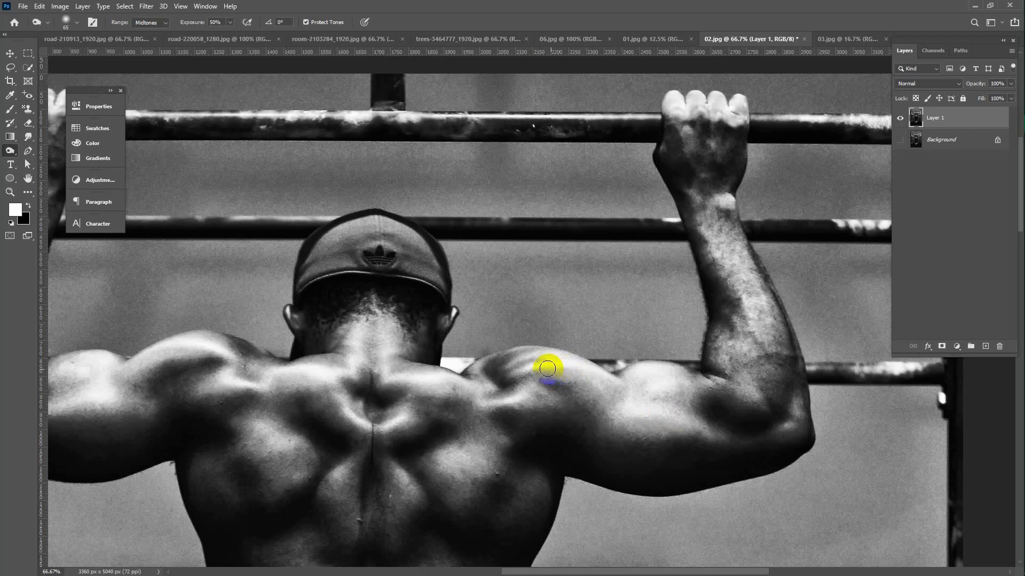
pyautogui.moveTo(547, 368)
pyautogui.mouseDown()
pyautogui.moveTo(533, 366)
pyautogui.moveTo(590, 380)
pyautogui.moveTo(585, 368)
pyautogui.moveTo(528, 374)
pyautogui.moveTo(526, 361)
pyautogui.moveTo(581, 366)
pyautogui.moveTo(551, 357)
pyautogui.moveTo(597, 376)
pyautogui.mouseUp()
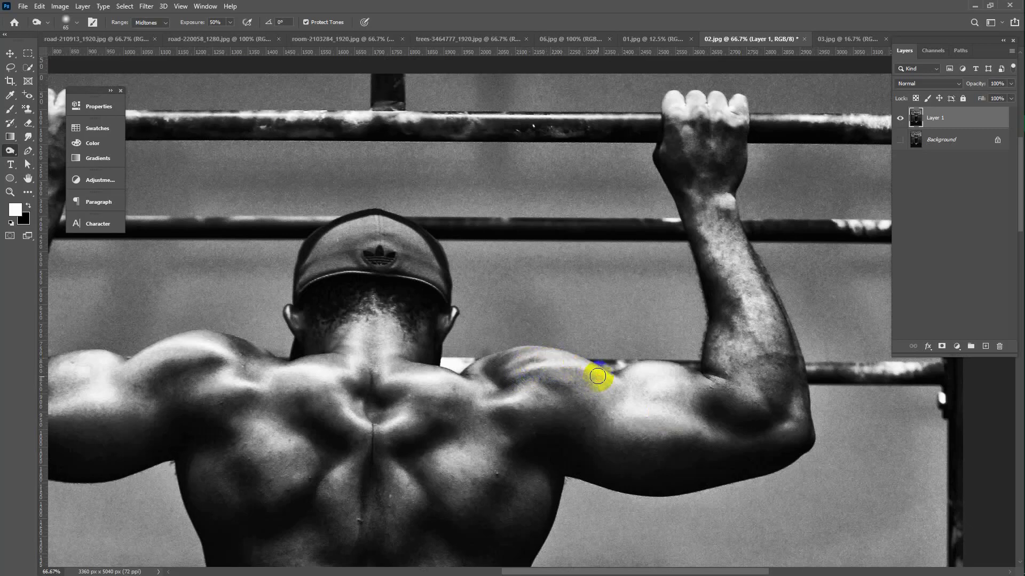
pyautogui.click(171, 25)
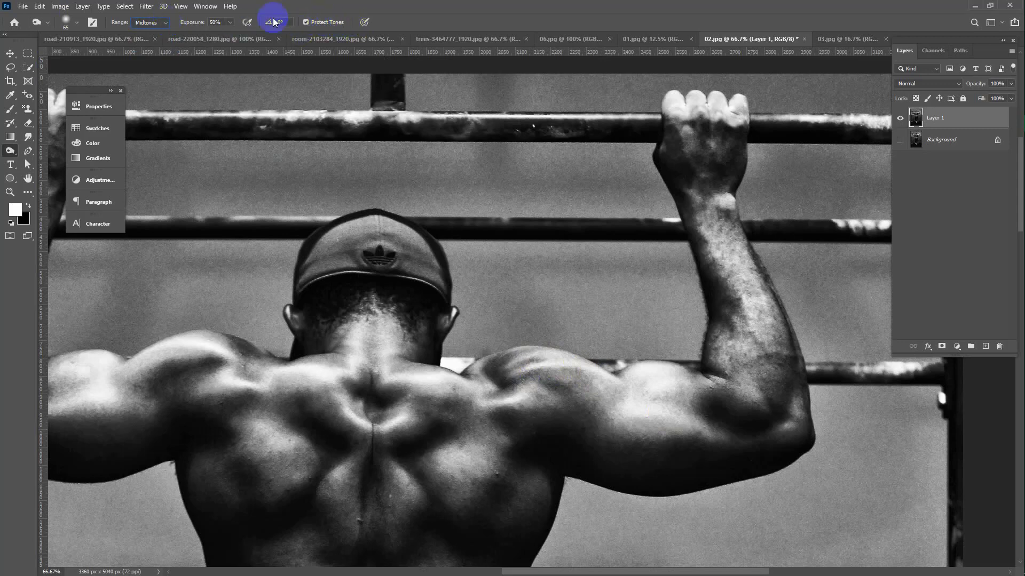
pyautogui.moveTo(539, 363)
pyautogui.mouseDown()
pyautogui.moveTo(649, 402)
pyautogui.moveTo(634, 409)
pyautogui.moveTo(659, 407)
pyautogui.moveTo(638, 421)
pyautogui.moveTo(683, 420)
pyautogui.moveTo(641, 376)
pyautogui.moveTo(674, 373)
pyautogui.moveTo(641, 394)
pyautogui.moveTo(657, 394)
pyautogui.moveTo(650, 406)
pyautogui.moveTo(630, 412)
pyautogui.moveTo(673, 415)
pyautogui.moveTo(641, 370)
pyautogui.moveTo(678, 369)
pyautogui.moveTo(631, 394)
pyautogui.moveTo(617, 417)
pyautogui.moveTo(665, 415)
pyautogui.moveTo(635, 395)
pyautogui.moveTo(655, 382)
pyautogui.moveTo(641, 372)
pyautogui.moveTo(669, 374)
pyautogui.moveTo(645, 421)
pyautogui.moveTo(691, 430)
pyautogui.mouseUp()
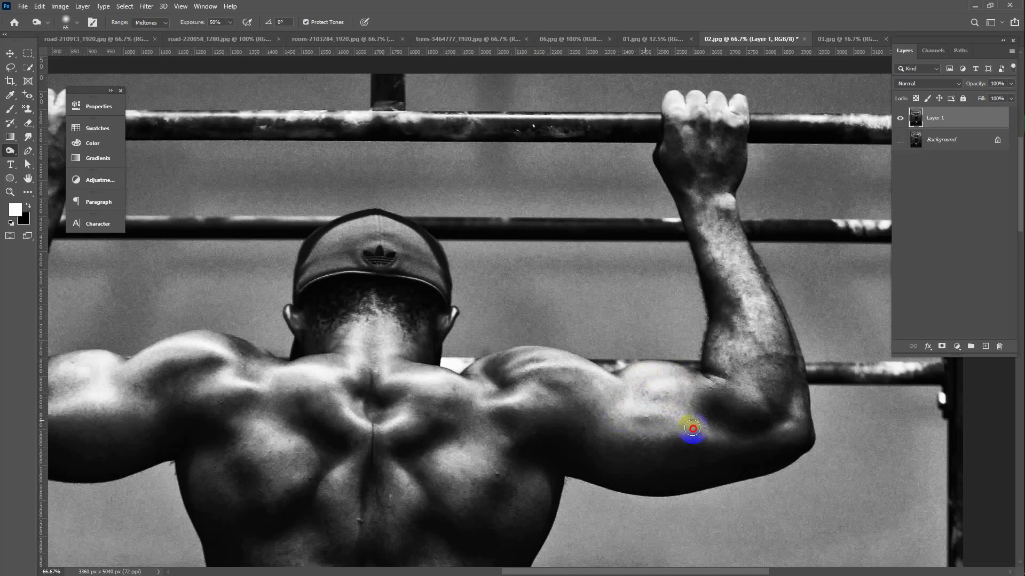
pyautogui.click(361, 398)
pyautogui.moveTo(361, 398)
pyautogui.mouseDown()
pyautogui.moveTo(279, 373)
pyautogui.moveTo(310, 372)
pyautogui.moveTo(304, 364)
pyautogui.moveTo(337, 369)
pyautogui.moveTo(298, 371)
pyautogui.moveTo(468, 388)
pyautogui.moveTo(450, 456)
pyautogui.moveTo(481, 469)
pyautogui.moveTo(392, 366)
pyautogui.moveTo(393, 330)
pyautogui.moveTo(347, 384)
pyautogui.moveTo(338, 368)
pyautogui.moveTo(362, 337)
pyautogui.moveTo(182, 341)
pyautogui.moveTo(144, 357)
pyautogui.moveTo(208, 343)
pyautogui.moveTo(199, 344)
pyautogui.moveTo(223, 356)
pyautogui.moveTo(171, 342)
pyautogui.moveTo(203, 388)
pyautogui.moveTo(261, 389)
pyautogui.moveTo(233, 375)
pyautogui.moveTo(262, 394)
pyautogui.moveTo(373, 408)
pyautogui.mouseUp()
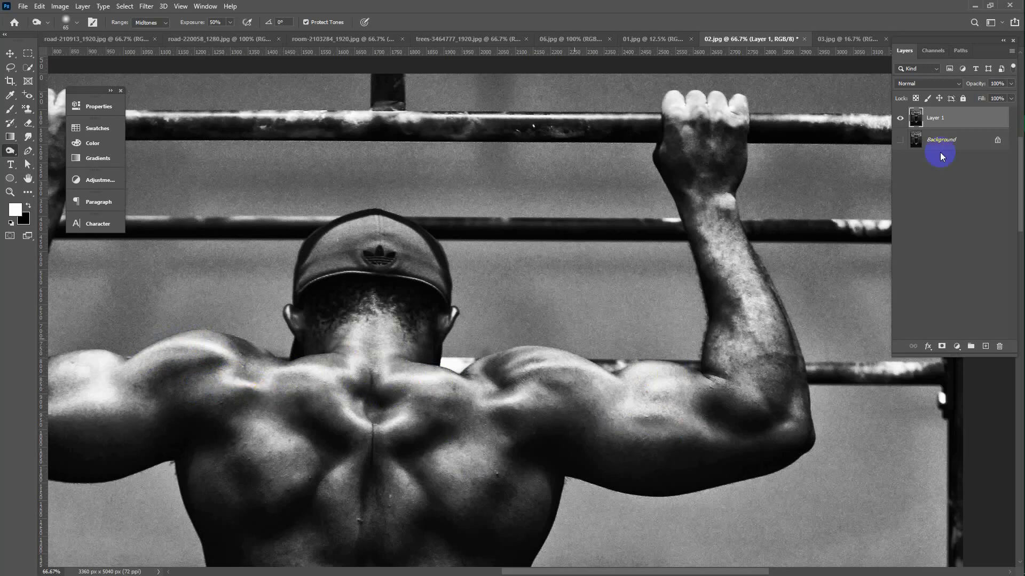
pyautogui.click(901, 119)
pyautogui.click(901, 119)
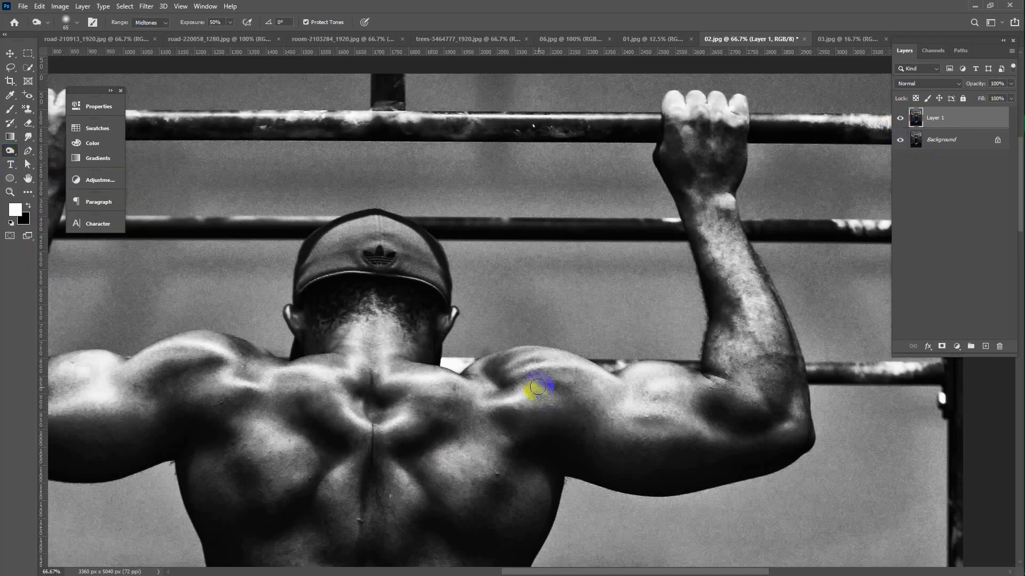
# - Switch to the 01.jpg perfume bottle photo and set up the Sponge tool in Saturate mode
pyautogui.click(657, 43)
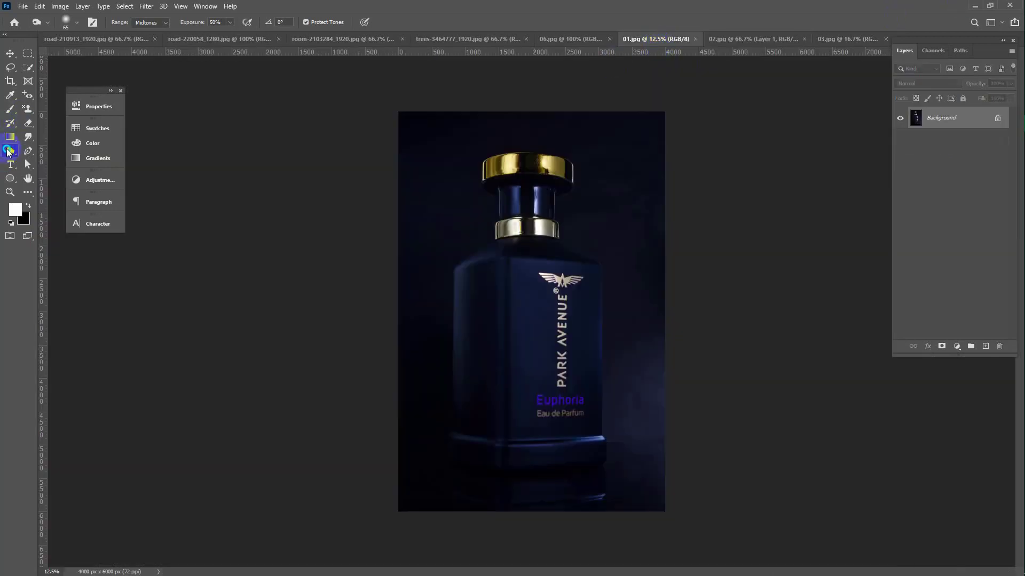
pyautogui.moveTo(8, 151); pyautogui.dragTo(57, 172)
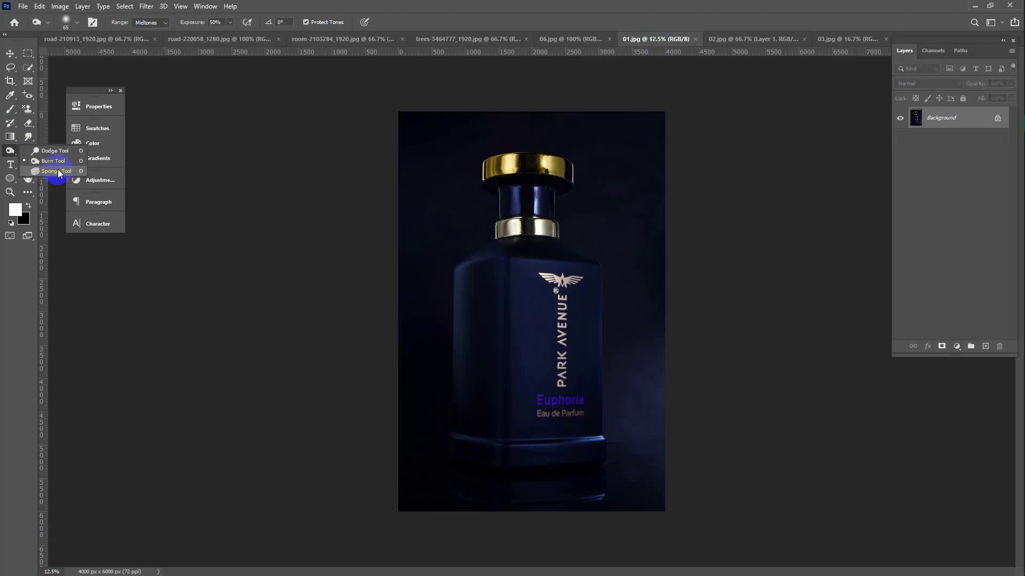
pyautogui.moveTo(57, 170); pyautogui.dragTo(58, 170)
pyautogui.click(507, 373)
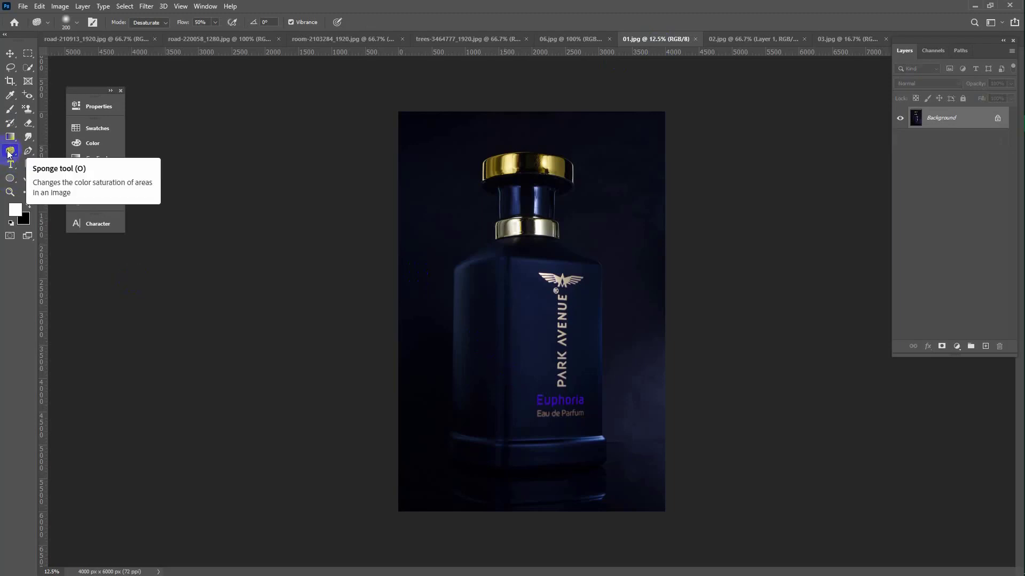
pyautogui.click(166, 23)
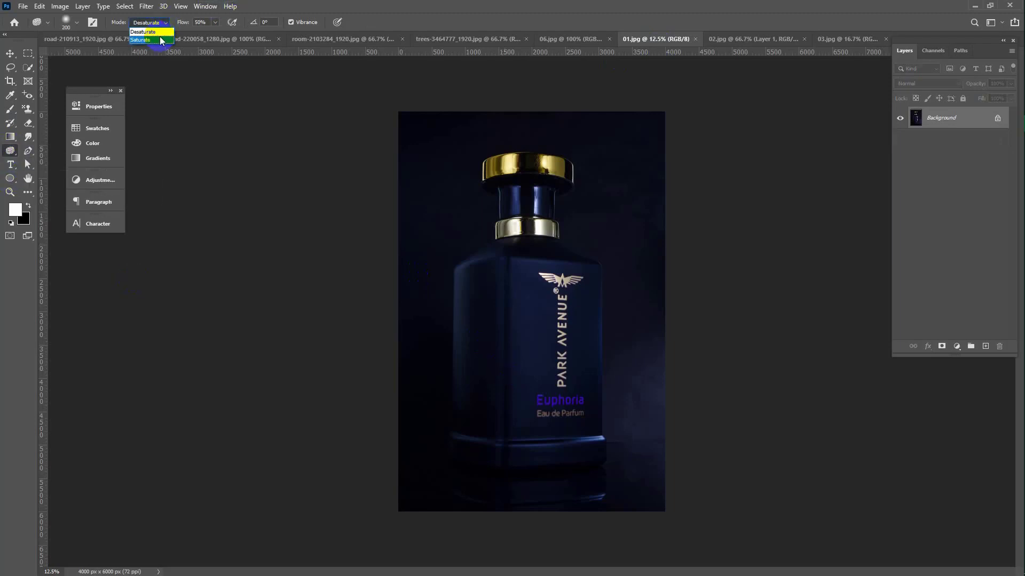
pyautogui.click(147, 40)
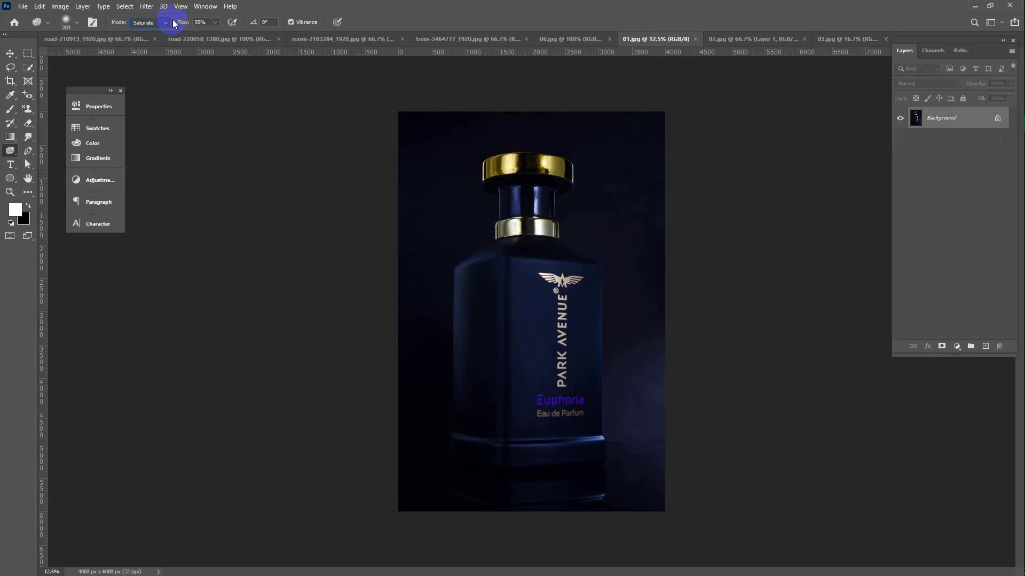
pyautogui.click(166, 24)
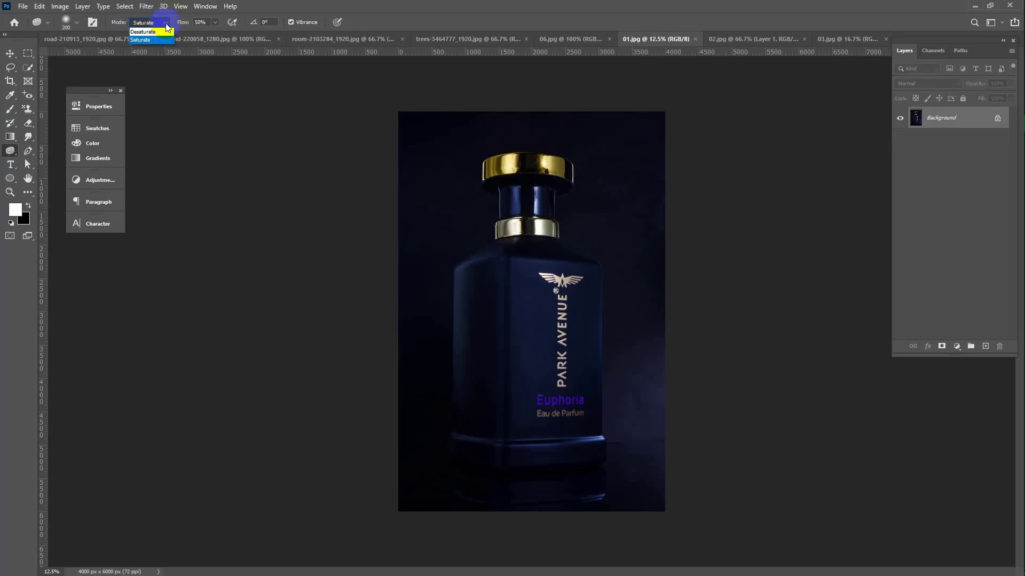
pyautogui.click(156, 40)
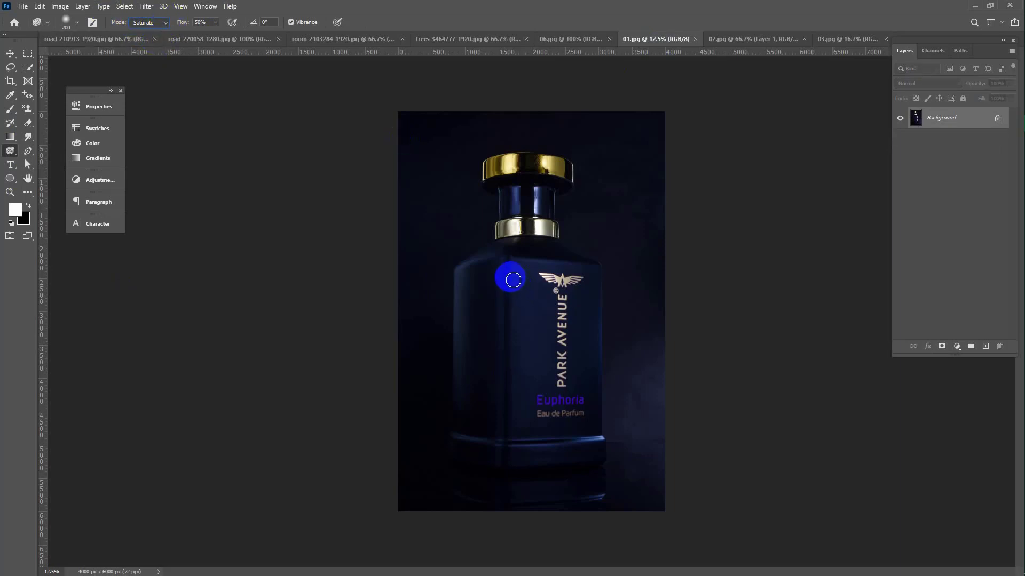
# - Saturate the blue highlight along the bottle's base on Layer 1 with the Sponge at 100% flow, and compare before and after
pyautogui.moveTo(510, 277); pyautogui.dragTo(502, 347)
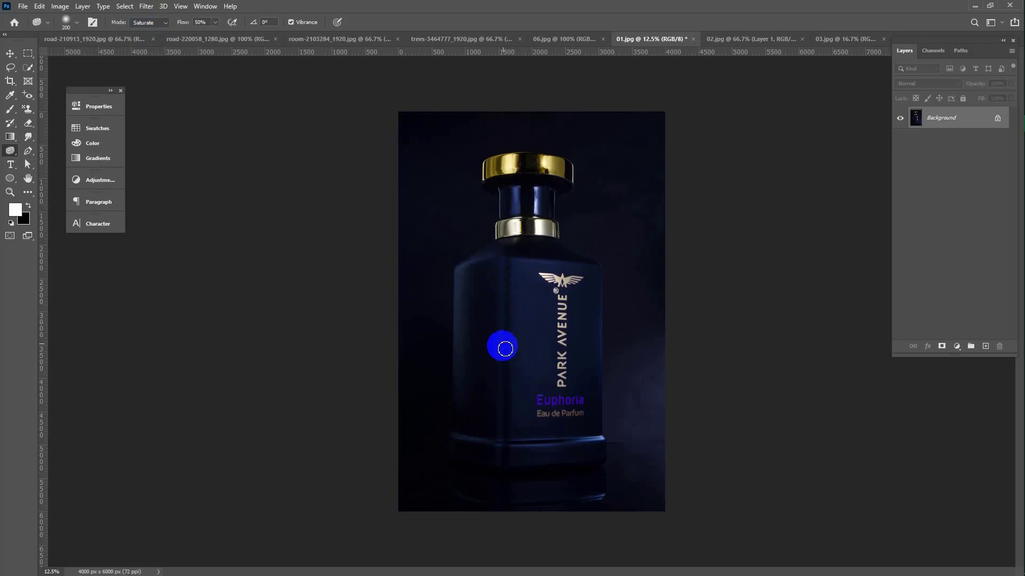
pyautogui.hotkey('ctrl', 'z')
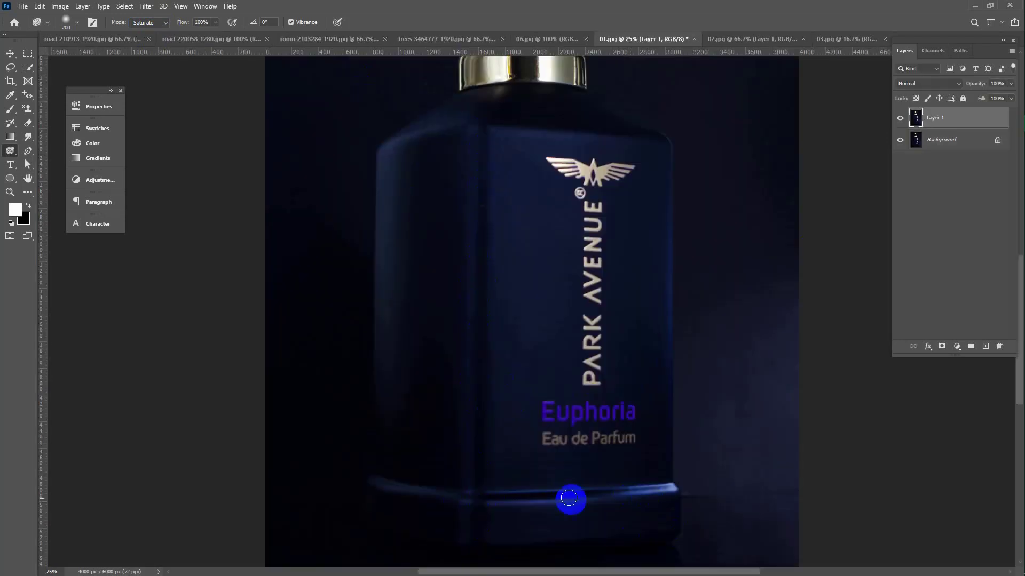
pyautogui.moveTo(505, 501)
pyautogui.mouseDown()
pyautogui.moveTo(688, 489)
pyautogui.moveTo(514, 484)
pyautogui.moveTo(657, 490)
pyautogui.moveTo(511, 502)
pyautogui.moveTo(588, 503)
pyautogui.moveTo(524, 491)
pyautogui.moveTo(635, 492)
pyautogui.moveTo(480, 500)
pyautogui.moveTo(596, 507)
pyautogui.mouseUp()
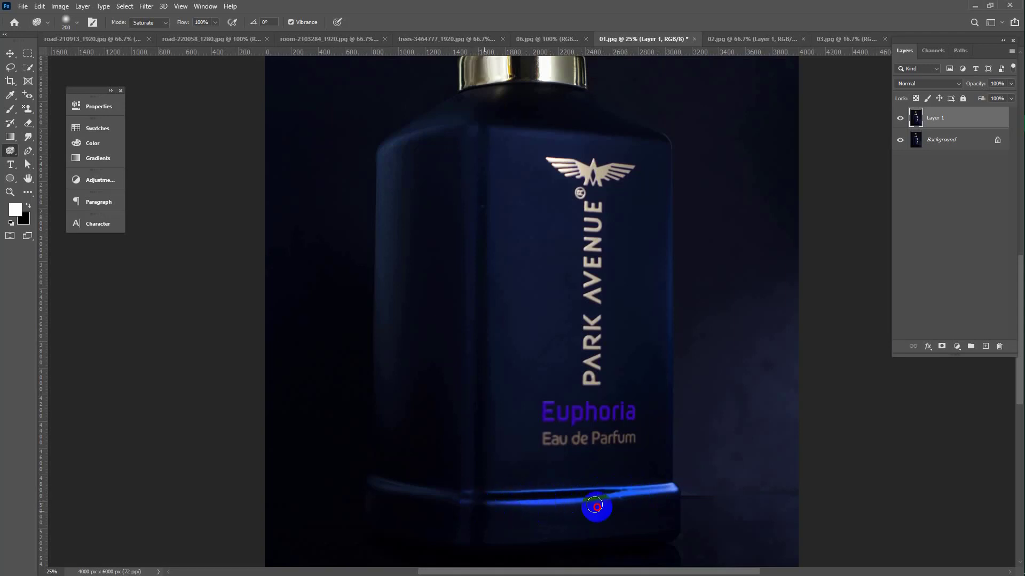
pyautogui.click(900, 118)
pyautogui.click(899, 120)
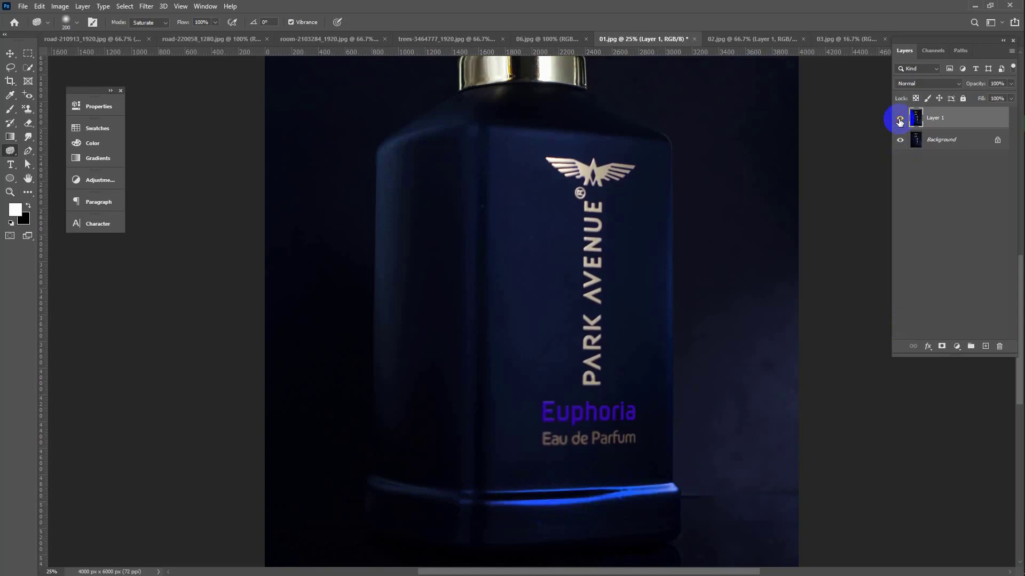
pyautogui.click(900, 121)
pyautogui.click(899, 121)
# - Set the Sponge mode to Desaturate and drain colour from the right end of the bottle's base highlight
pyautogui.click(150, 23)
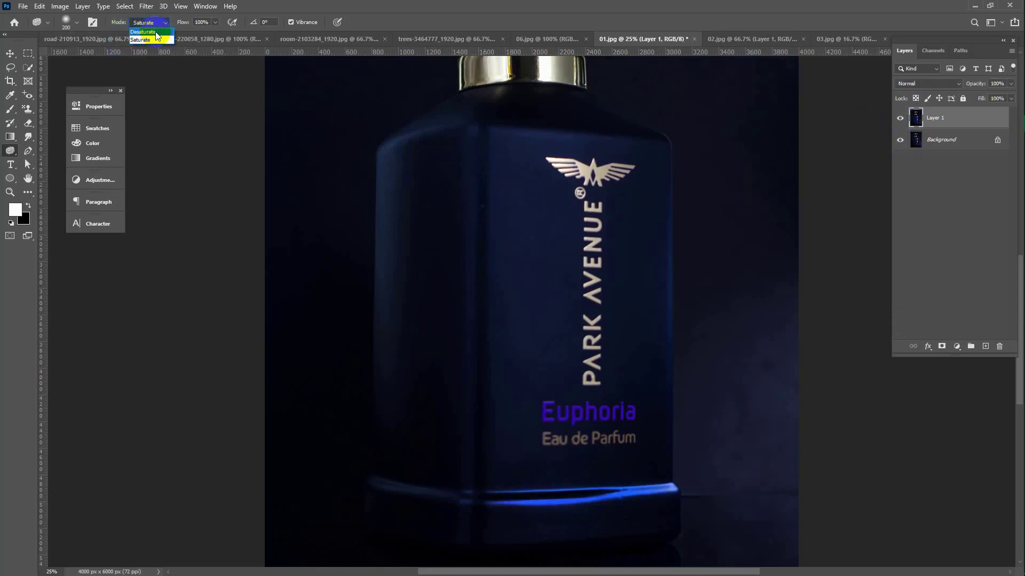
pyautogui.click(144, 32)
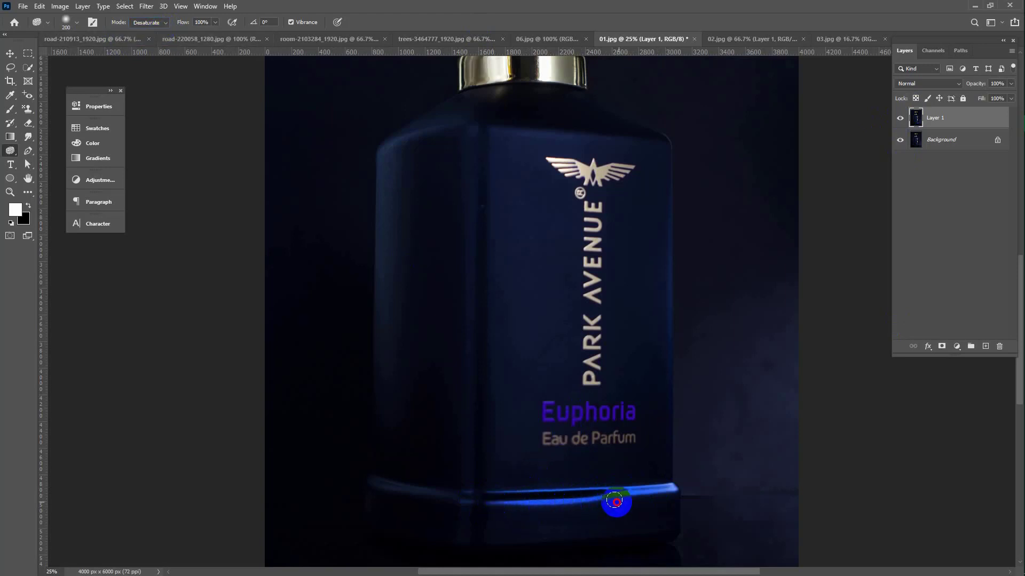
pyautogui.moveTo(617, 502)
pyautogui.mouseDown()
pyautogui.moveTo(487, 499)
pyautogui.moveTo(662, 485)
pyautogui.moveTo(502, 487)
pyautogui.moveTo(680, 487)
pyautogui.moveTo(490, 496)
pyautogui.moveTo(681, 486)
pyautogui.moveTo(624, 486)
pyautogui.moveTo(649, 486)
pyautogui.moveTo(554, 508)
pyautogui.moveTo(477, 514)
pyautogui.moveTo(475, 502)
pyautogui.moveTo(689, 491)
pyautogui.moveTo(643, 491)
pyautogui.moveTo(672, 492)
pyautogui.mouseUp()
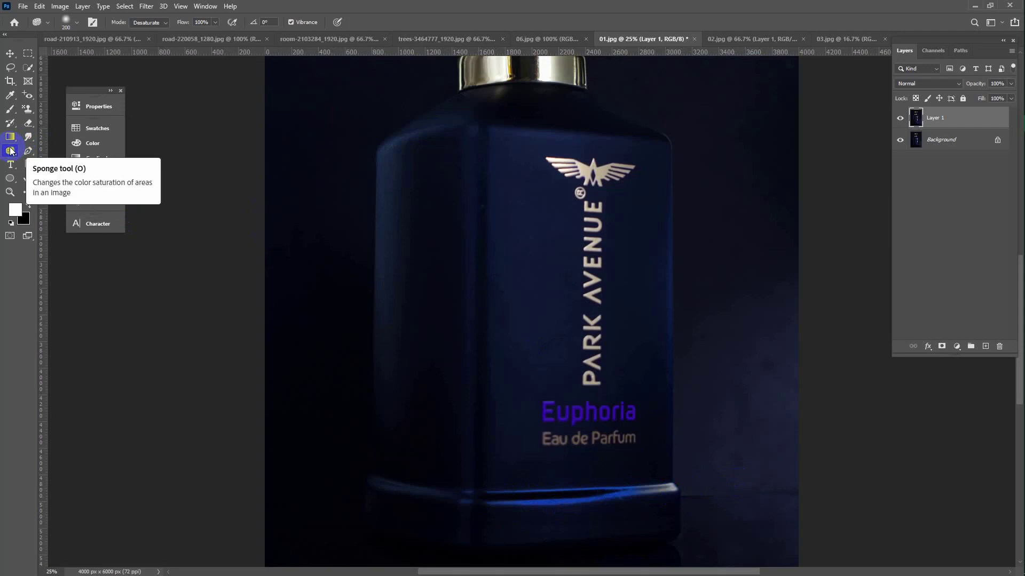
# - Switch to the 06.jpg smile photo and outline all the teeth with a freehand Lasso selection
pyautogui.rightClick(10, 151)
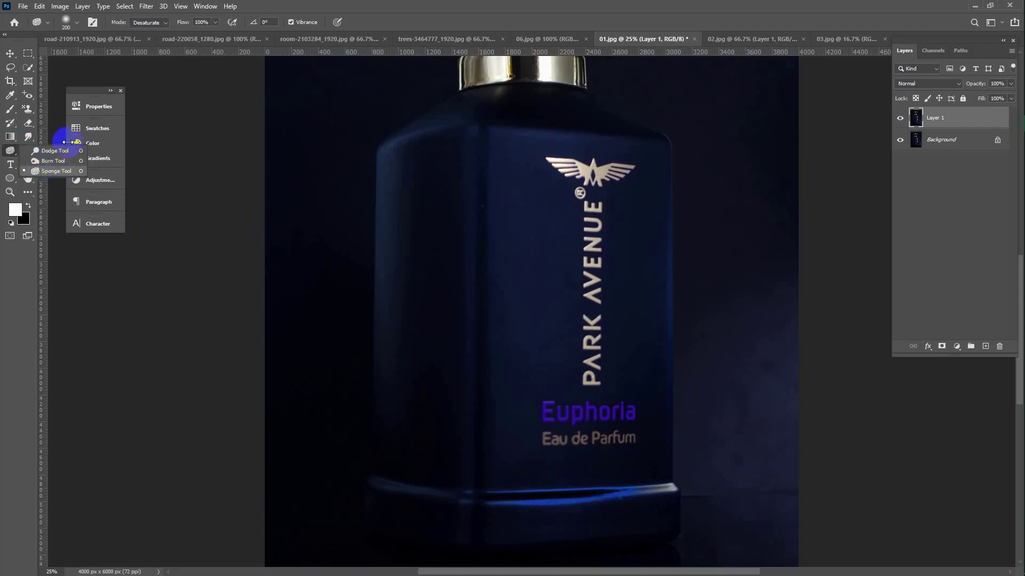
pyautogui.click(536, 38)
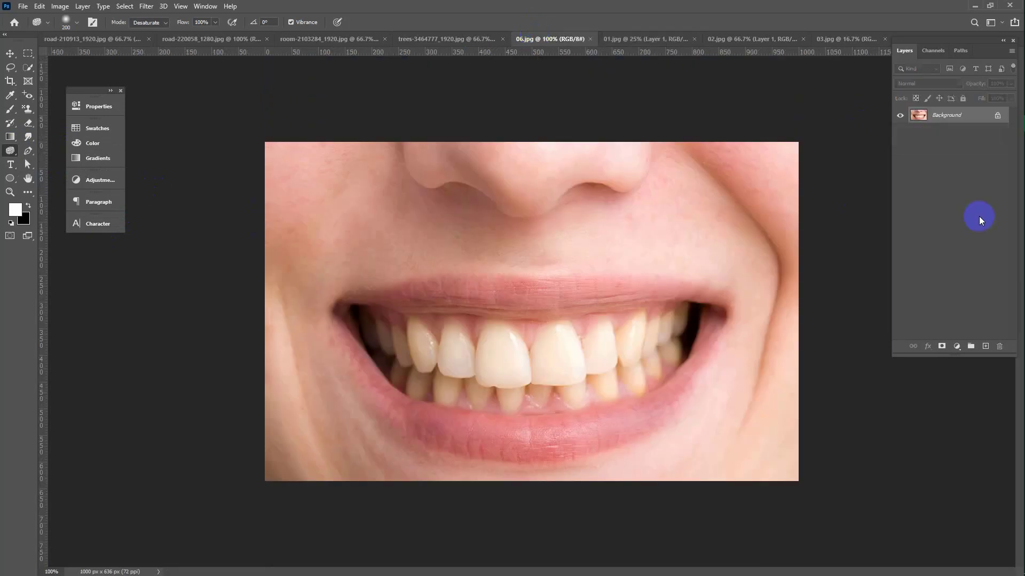
pyautogui.click(10, 54)
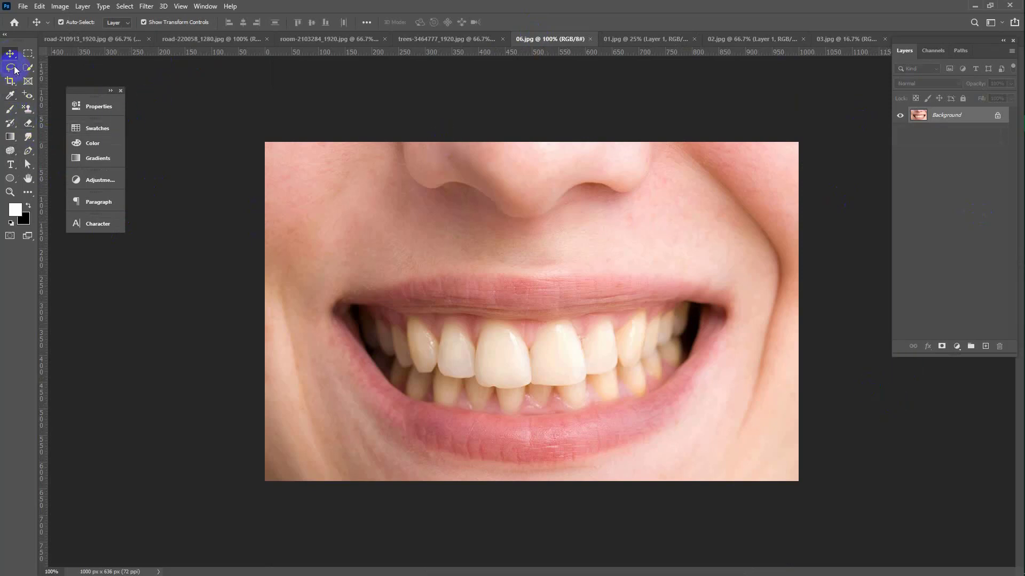
pyautogui.click(11, 67)
pyautogui.moveTo(359, 315); pyautogui.dragTo(518, 324)
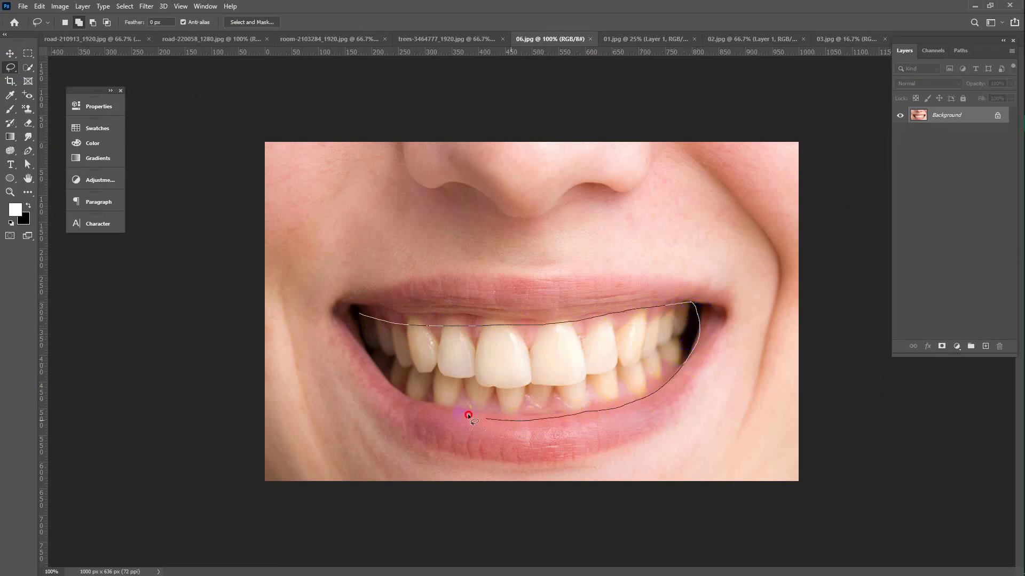
pyautogui.moveTo(468, 415); pyautogui.dragTo(426, 404)
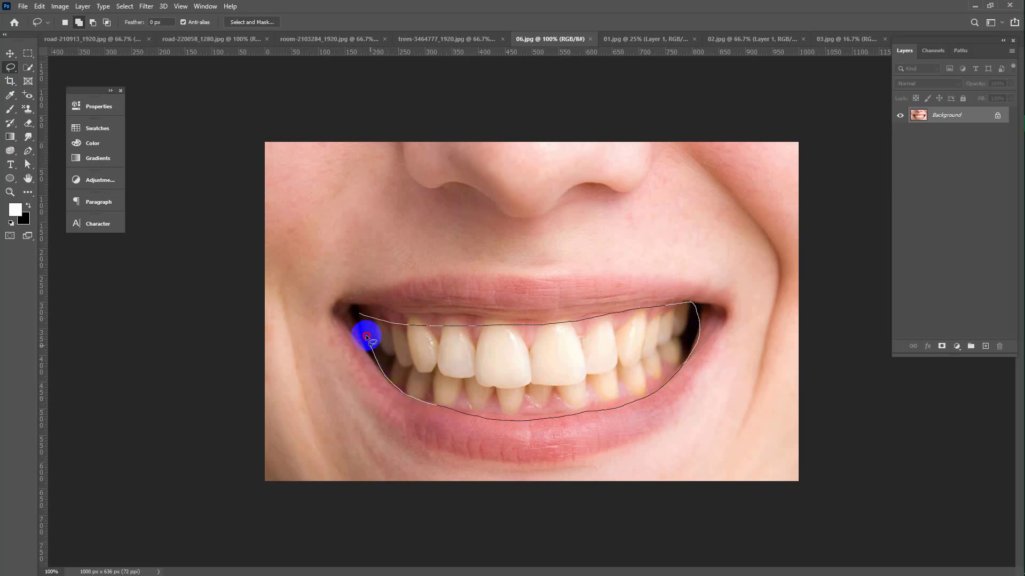
pyautogui.moveTo(360, 315); pyautogui.dragTo(359, 314)
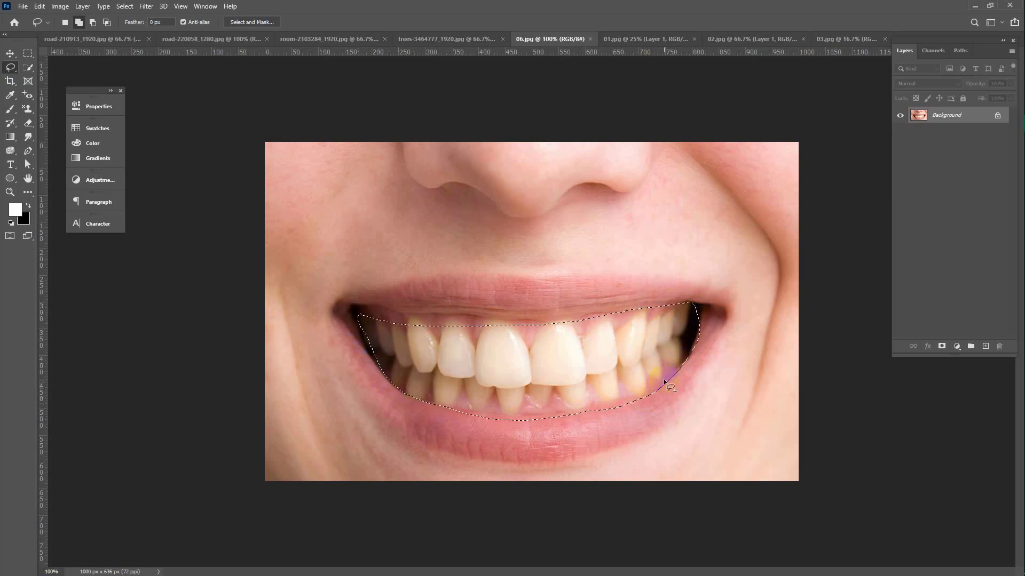
# - Add a Hue/Saturation adjustment layer to the selected teeth and raise the Yellows lightness to +98
pyautogui.click(956, 346)
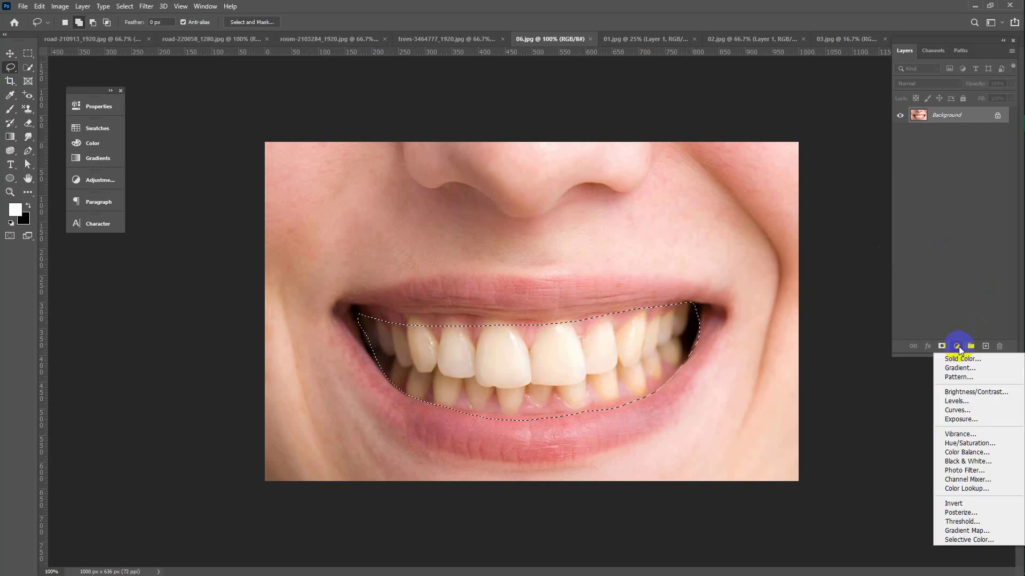
pyautogui.click(976, 443)
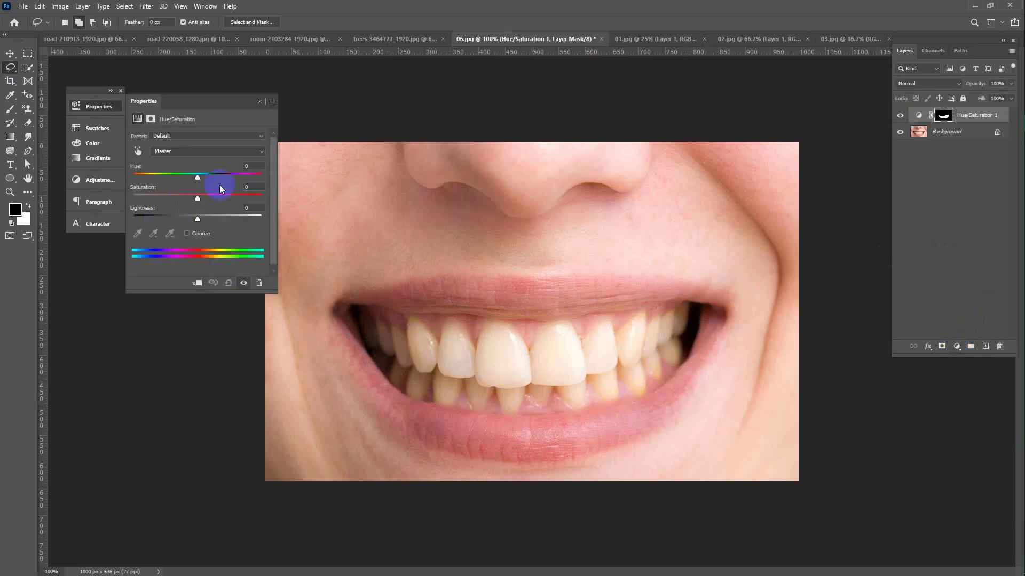
pyautogui.click(262, 153)
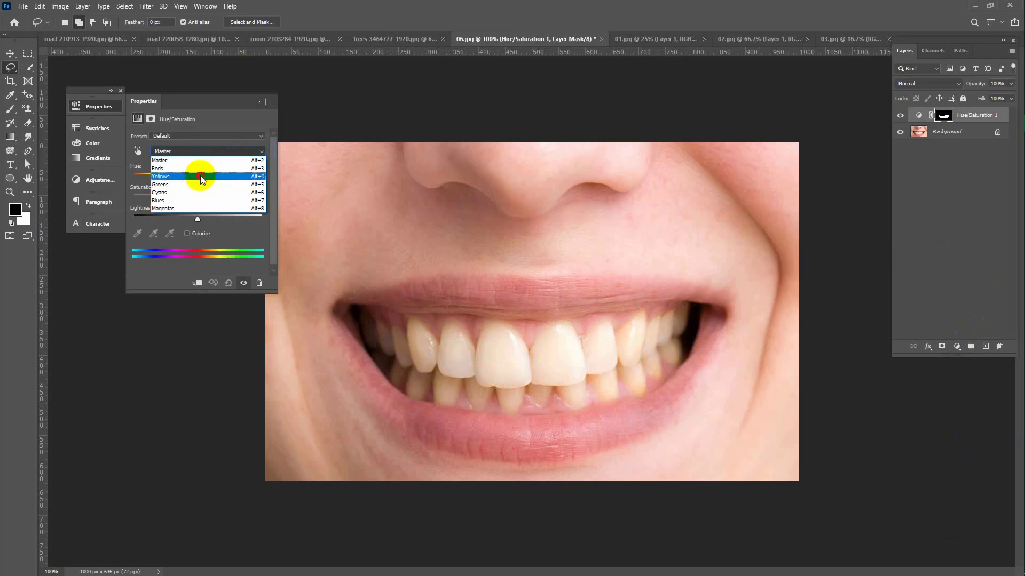
pyautogui.click(201, 174)
pyautogui.click(201, 220)
pyautogui.moveTo(196, 221); pyautogui.dragTo(260, 220)
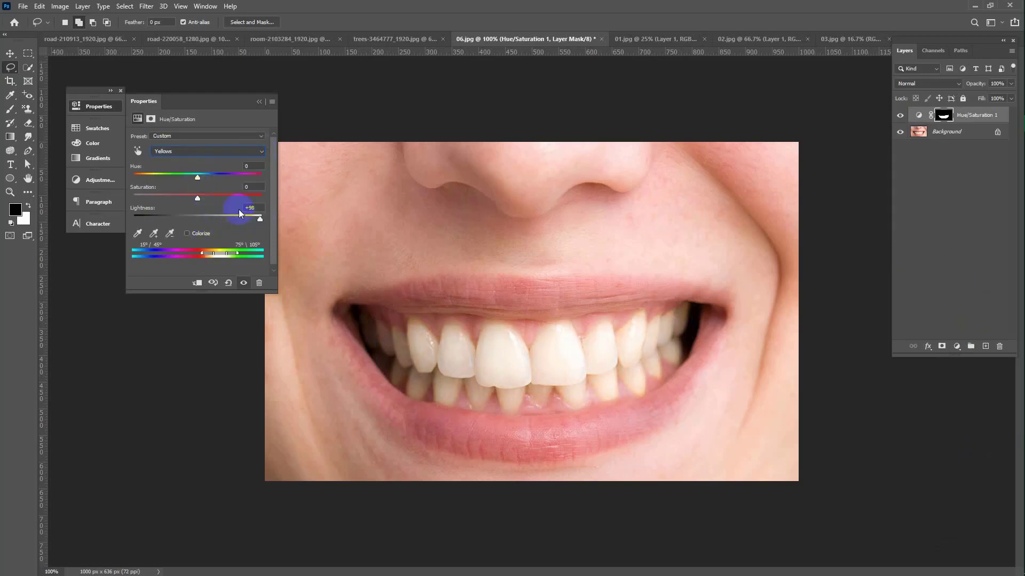
# - Set the Yellows hue to -7 and saturation to about -33, and compare the teeth before and after
pyautogui.moveTo(196, 181); pyautogui.dragTo(187, 179)
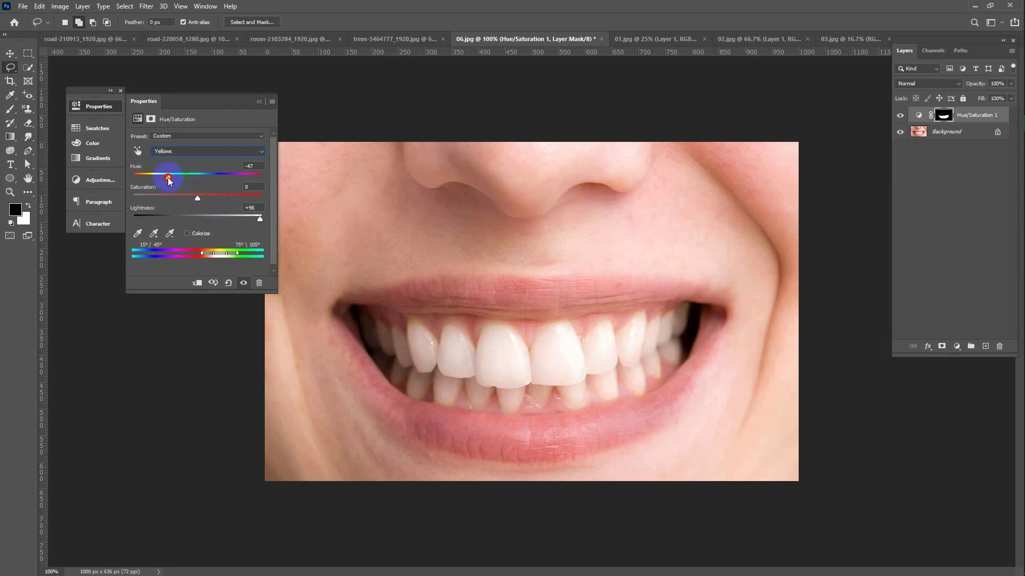
pyautogui.moveTo(168, 181)
pyautogui.mouseDown()
pyautogui.moveTo(194, 178)
pyautogui.moveTo(191, 198)
pyautogui.moveTo(177, 195)
pyautogui.mouseUp()
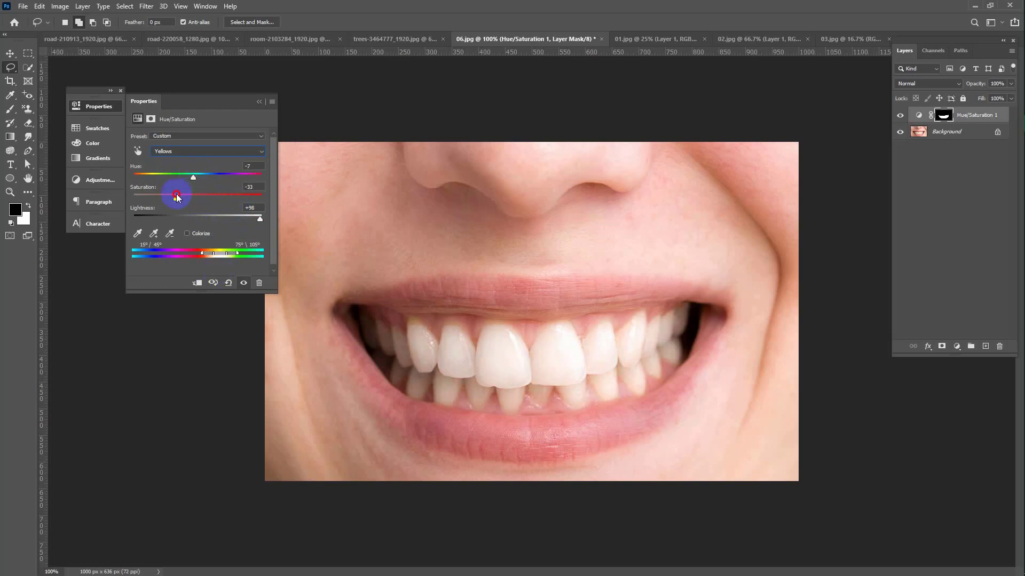
pyautogui.click(260, 102)
pyautogui.click(900, 115)
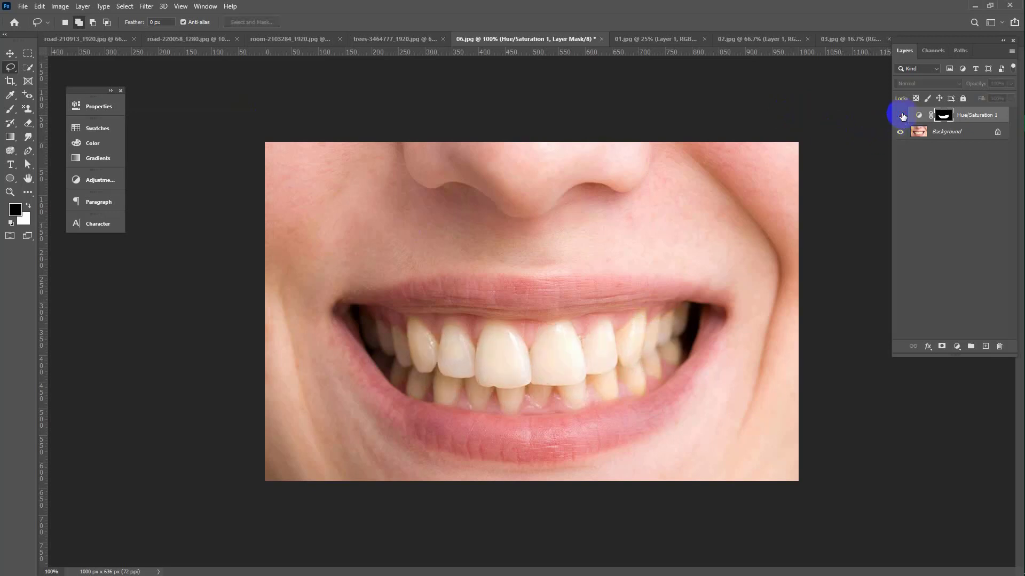
pyautogui.click(901, 116)
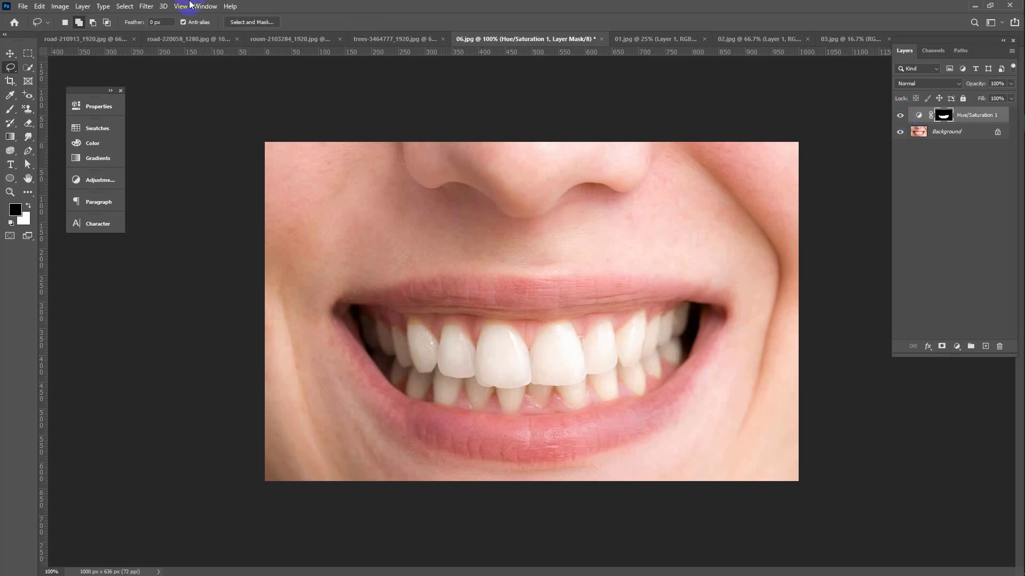
# - Switch to the trees-3464777_1920.jpg photo and display the Actions panel beside the Layers panel
pyautogui.click(383, 41)
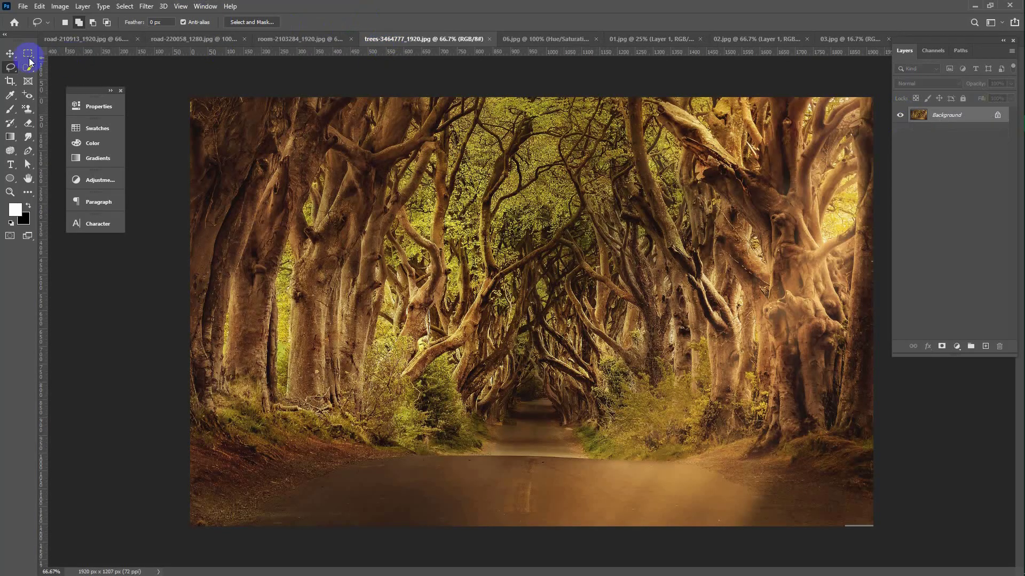
pyautogui.click(10, 54)
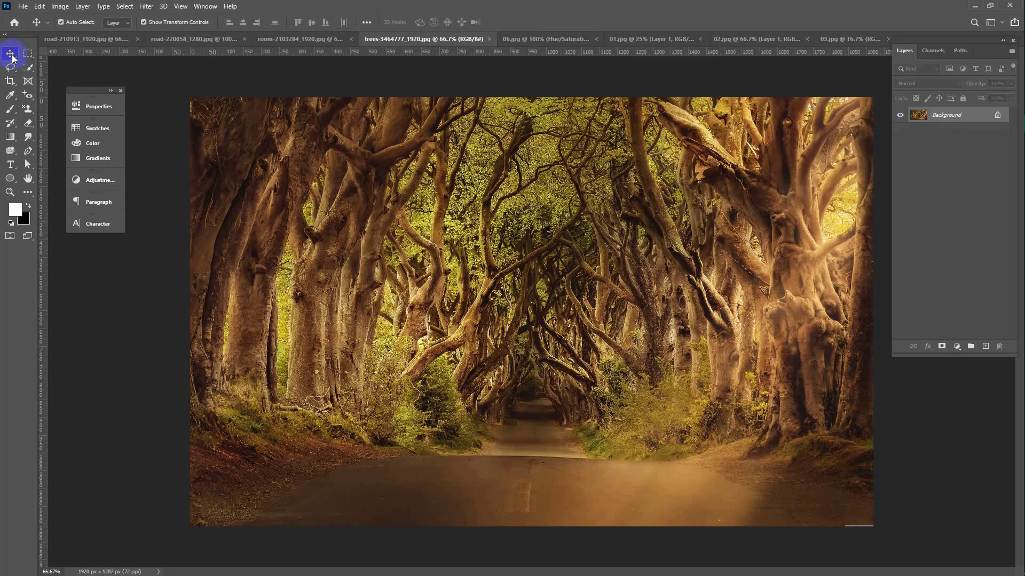
pyautogui.click(202, 7)
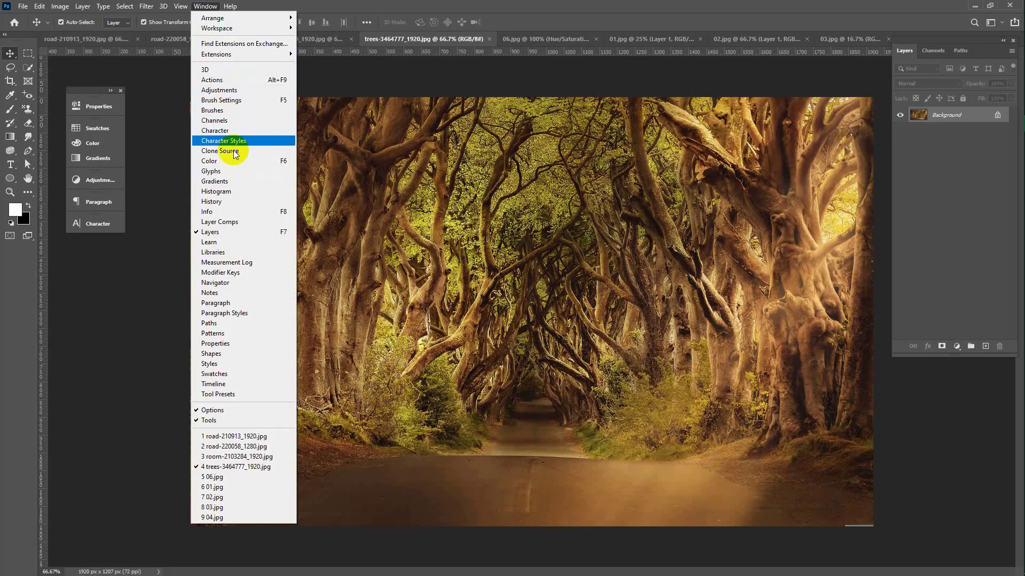
pyautogui.click(224, 80)
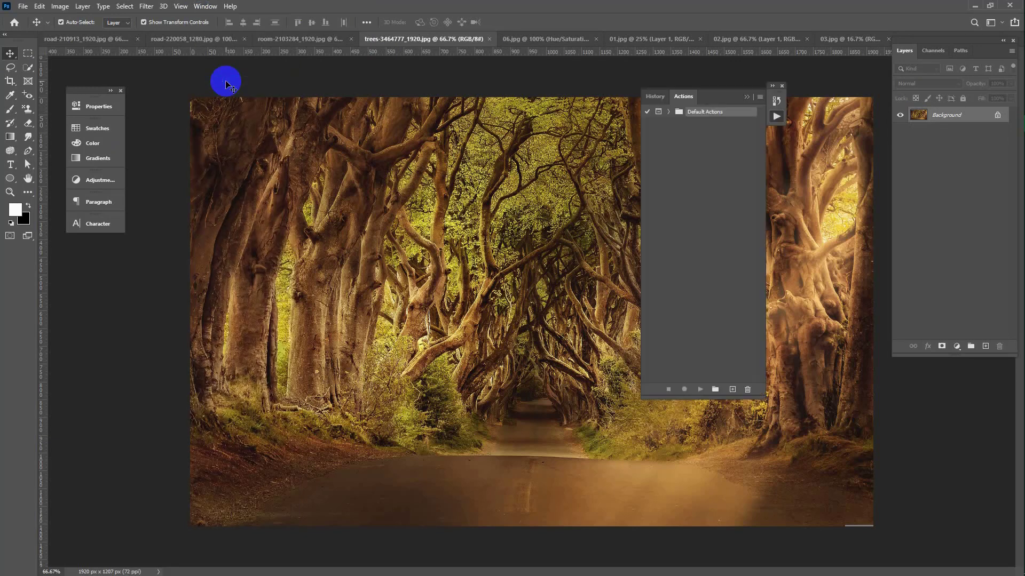
pyautogui.moveTo(748, 93); pyautogui.dragTo(853, 74)
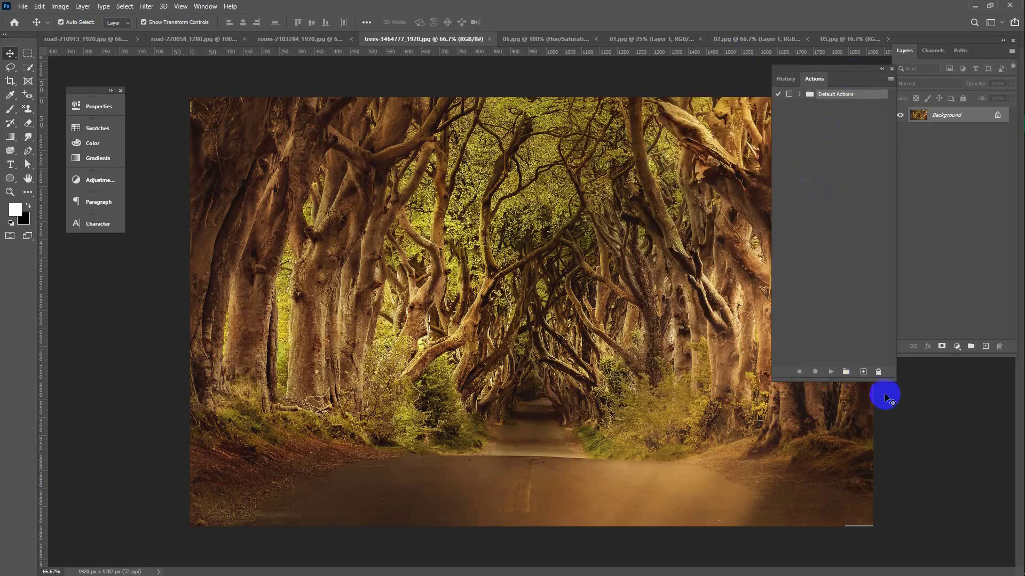
# - Create a new action set named Resize
pyautogui.click(846, 372)
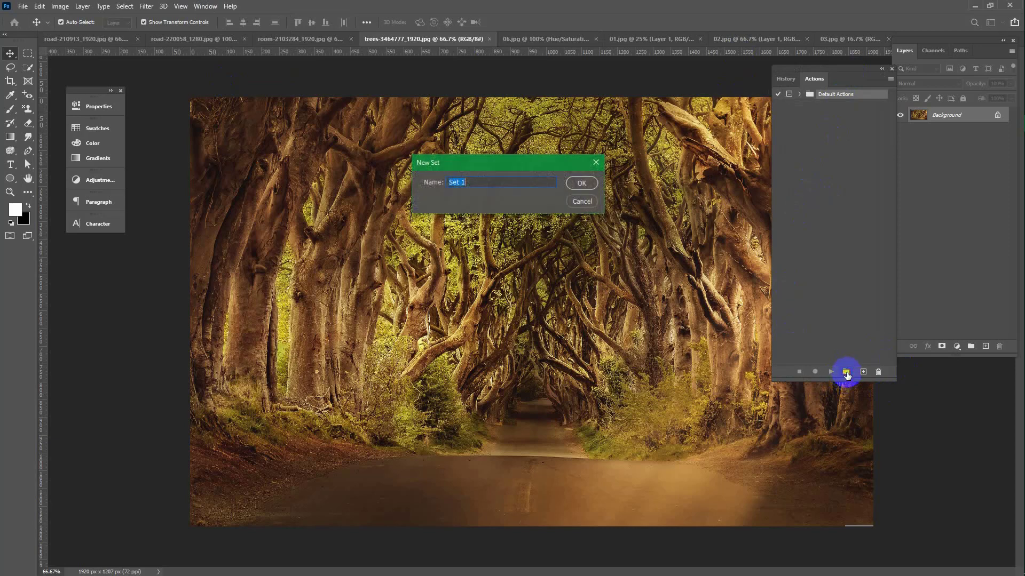
pyautogui.write('Resize')
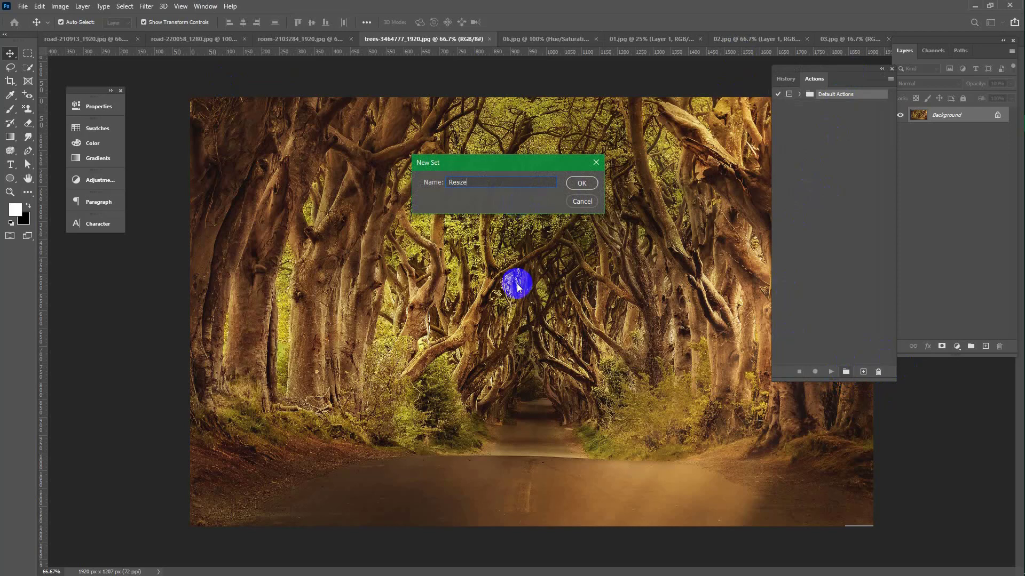
pyautogui.click(581, 183)
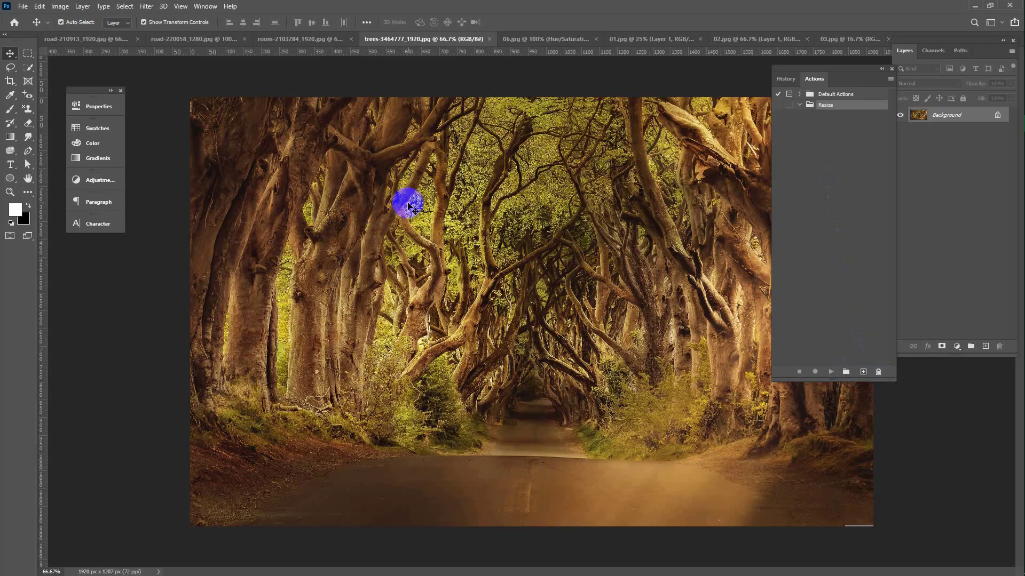
# - Create an action named "image resize" in the Resize set and start recording it
pyautogui.click(863, 372)
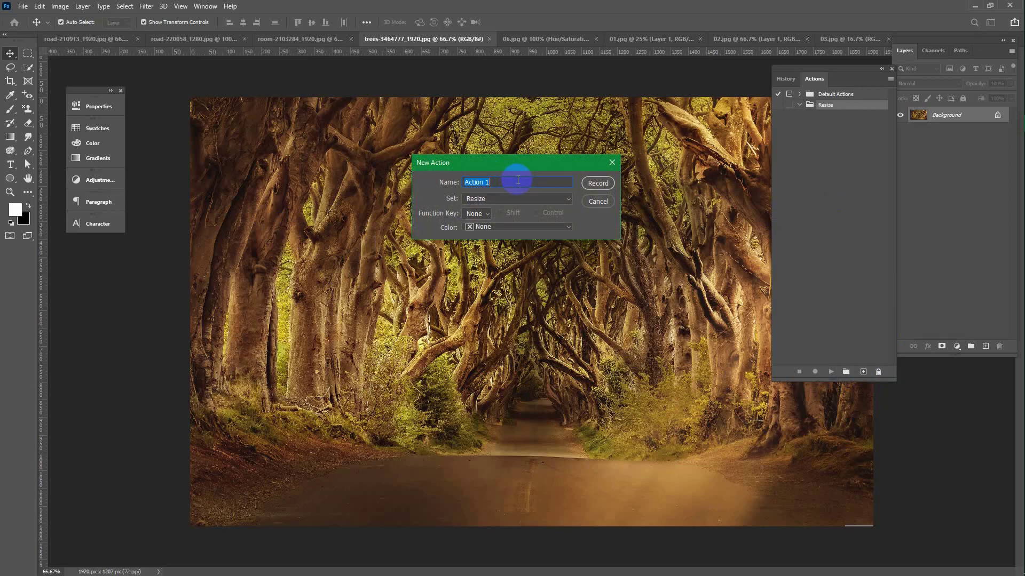
pyautogui.press('BackSpace')
pyautogui.write('image resize')
pyautogui.click(597, 183)
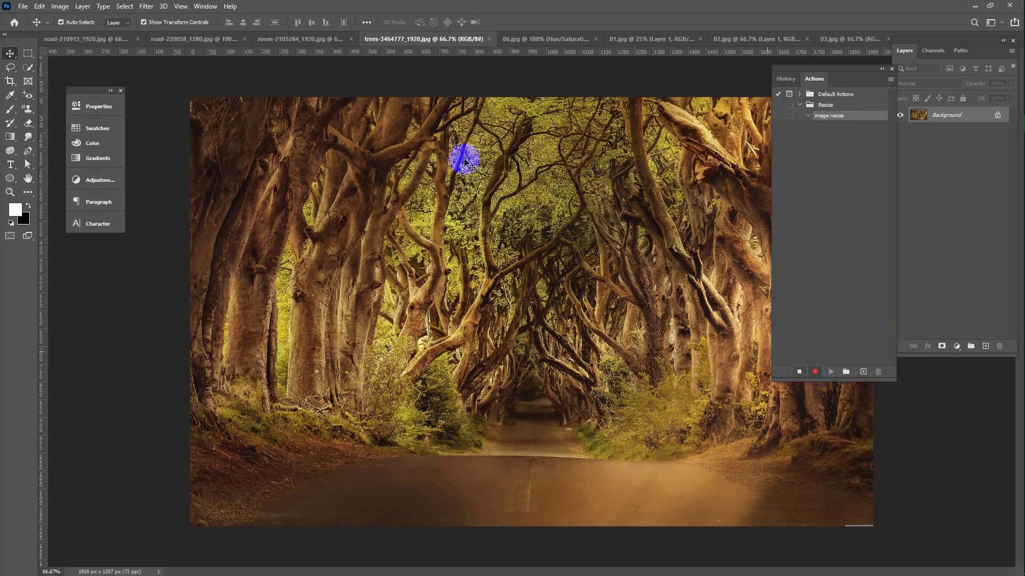
# - Resize the trees image to a width of 1000 pixels with linked proportions while the action records
pyautogui.click(60, 8)
pyautogui.click(81, 85)
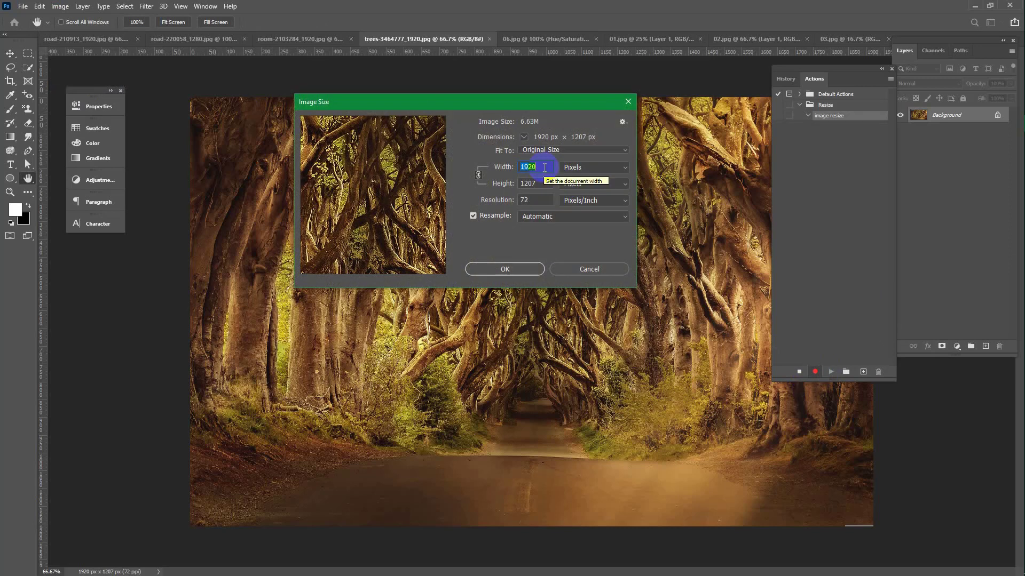
pyautogui.write('1000')
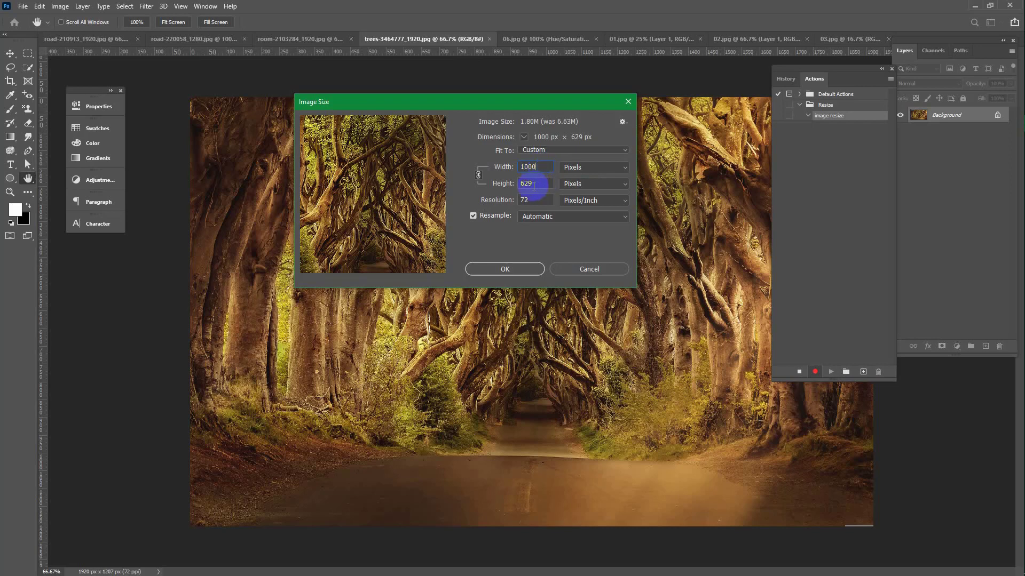
pyautogui.click(478, 176)
pyautogui.click(478, 177)
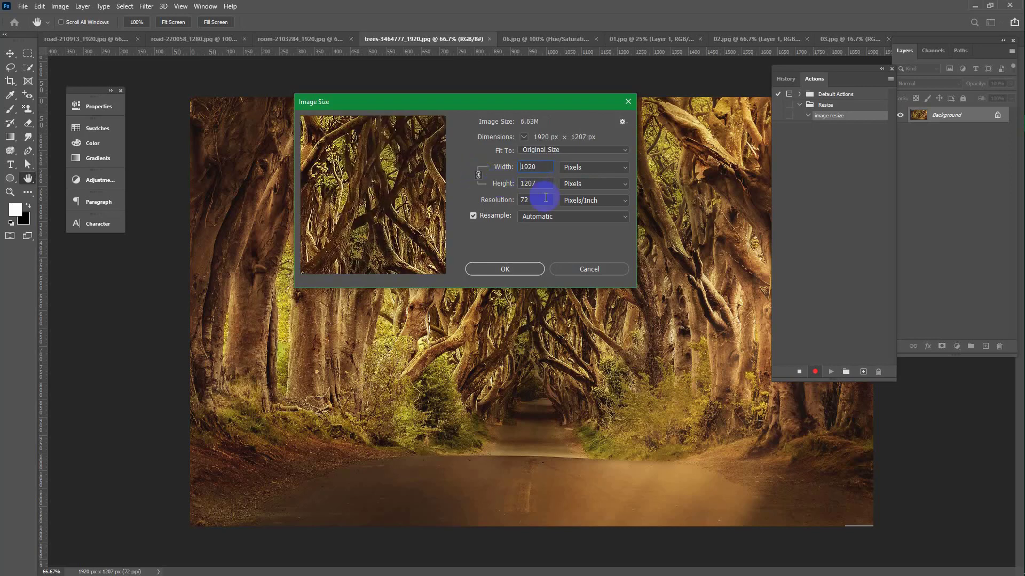
pyautogui.moveTo(543, 168); pyautogui.dragTo(501, 169)
pyautogui.write('1000')
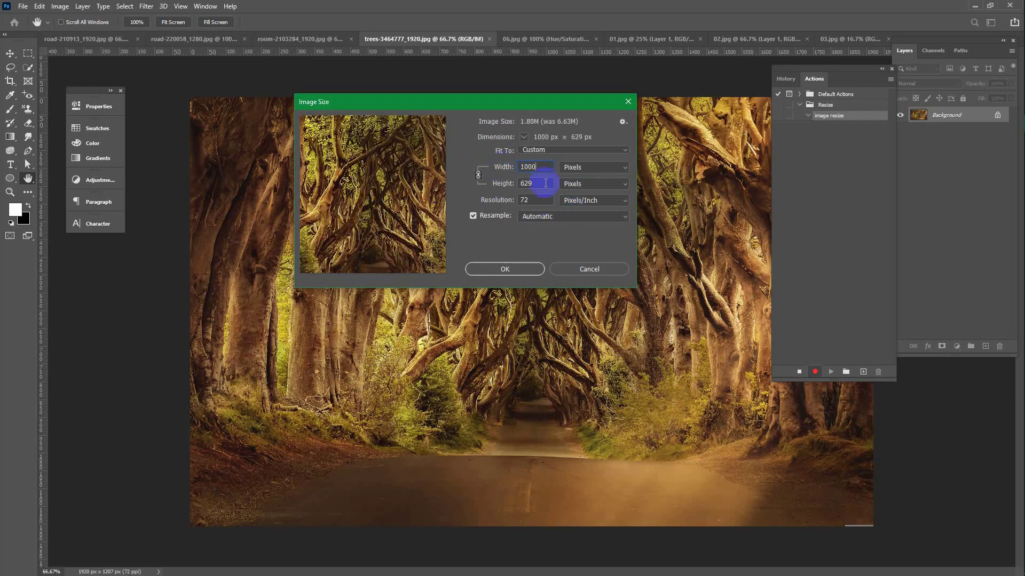
pyautogui.click(509, 268)
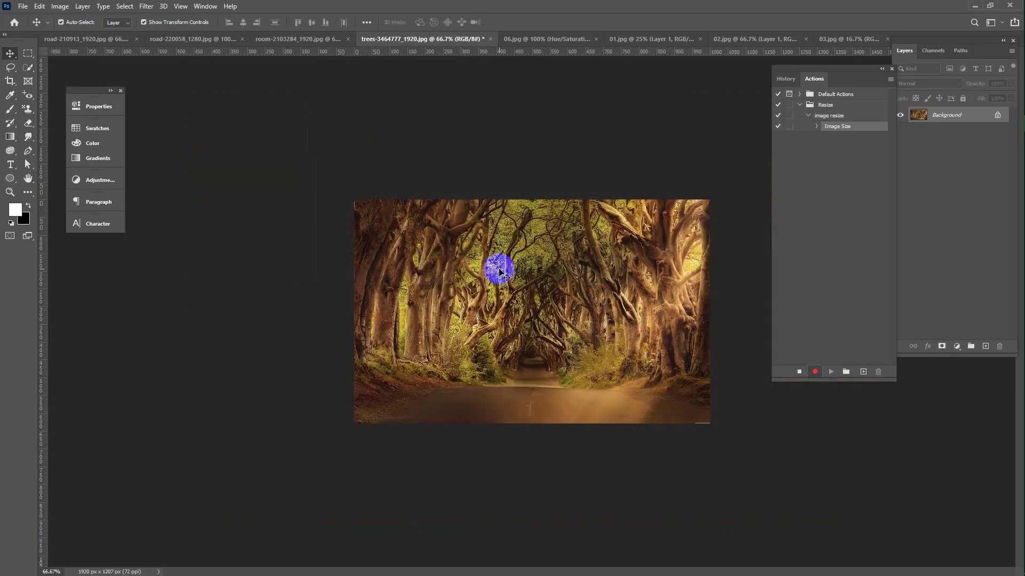
# - Add a Black & White adjustment layer with default settings to the trees photo and stop recording the action
pyautogui.hotkey('ctrl', '0')
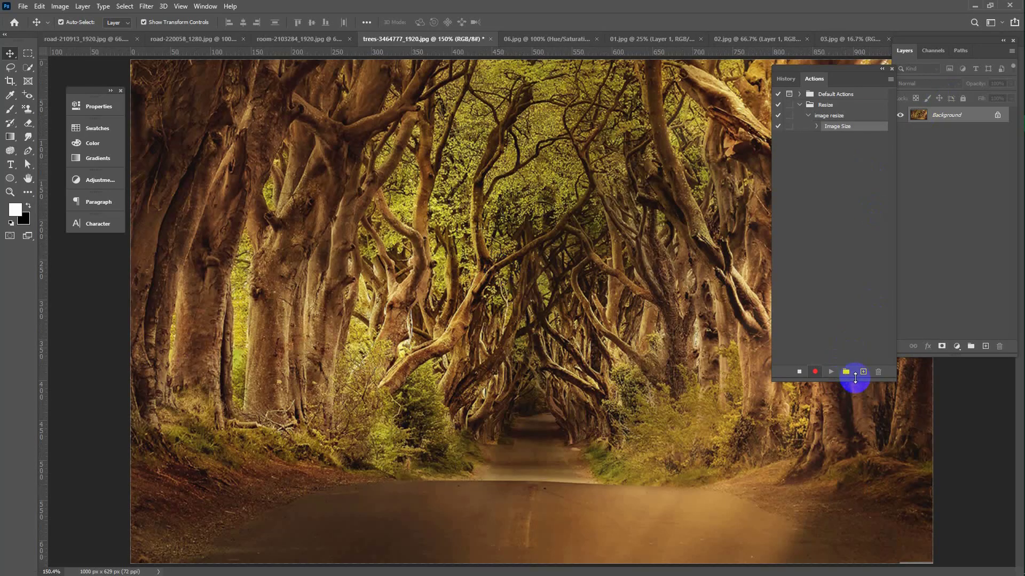
pyautogui.click(960, 346)
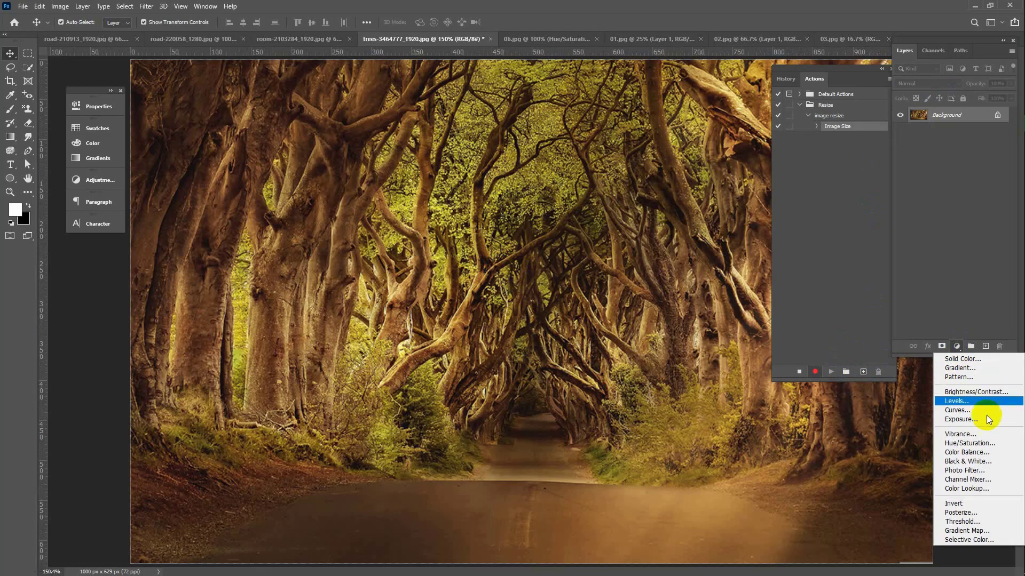
pyautogui.click(981, 462)
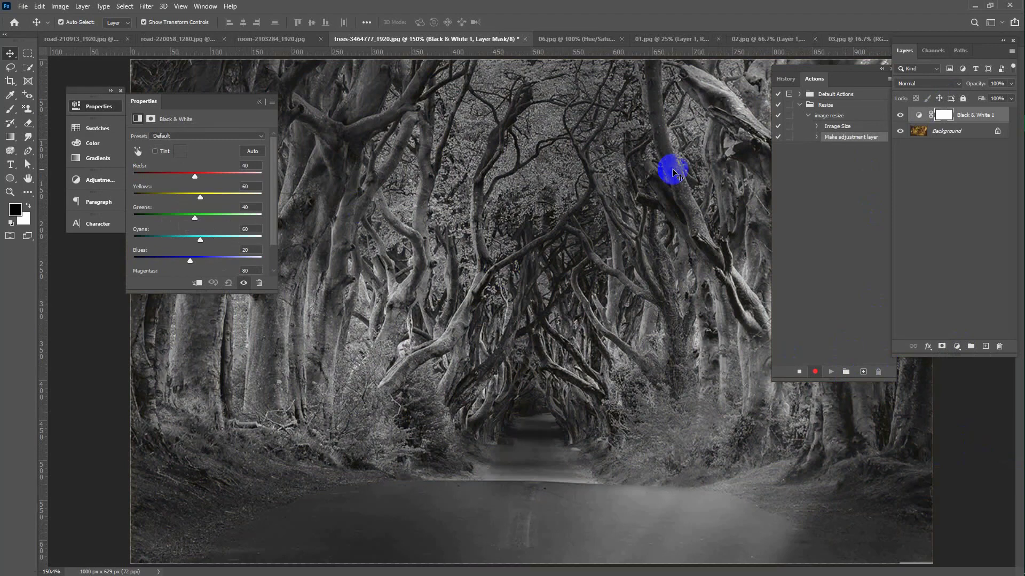
pyautogui.click(799, 372)
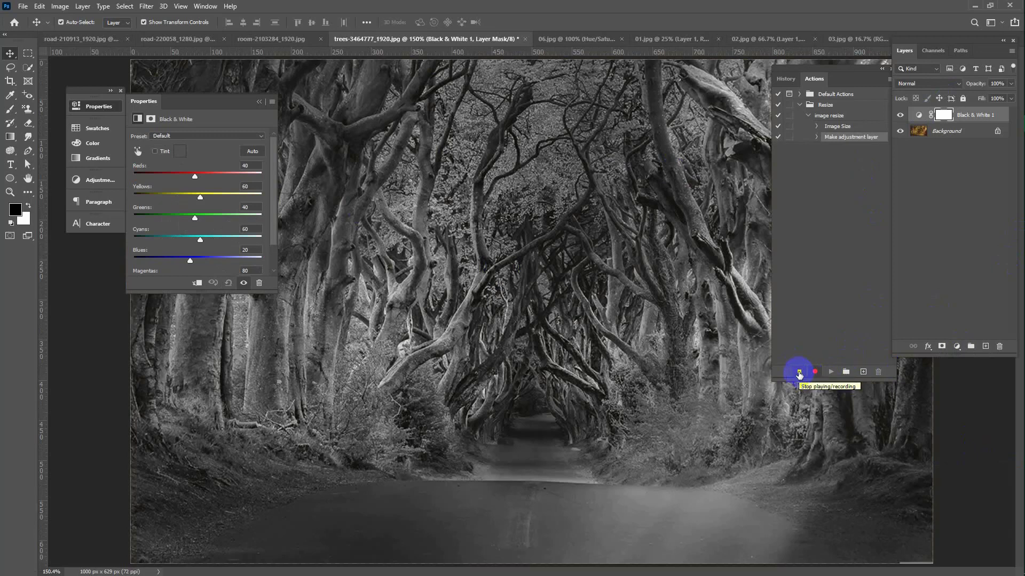
pyautogui.click(798, 372)
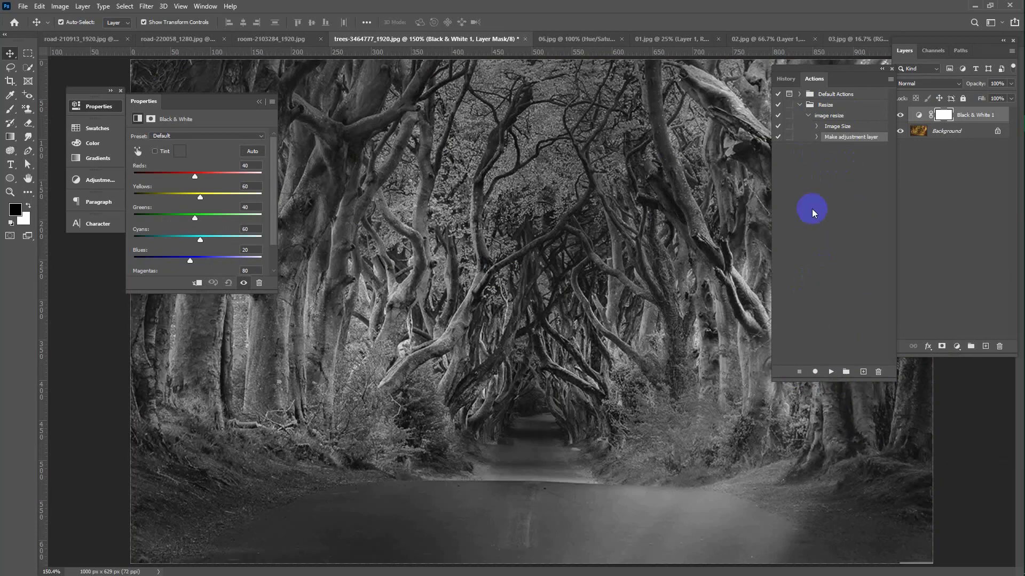
# - Switch to the room-2103284_1920.jpg photo, collapse its document properties, and check its original dimensions with Image Size
pyautogui.click(293, 39)
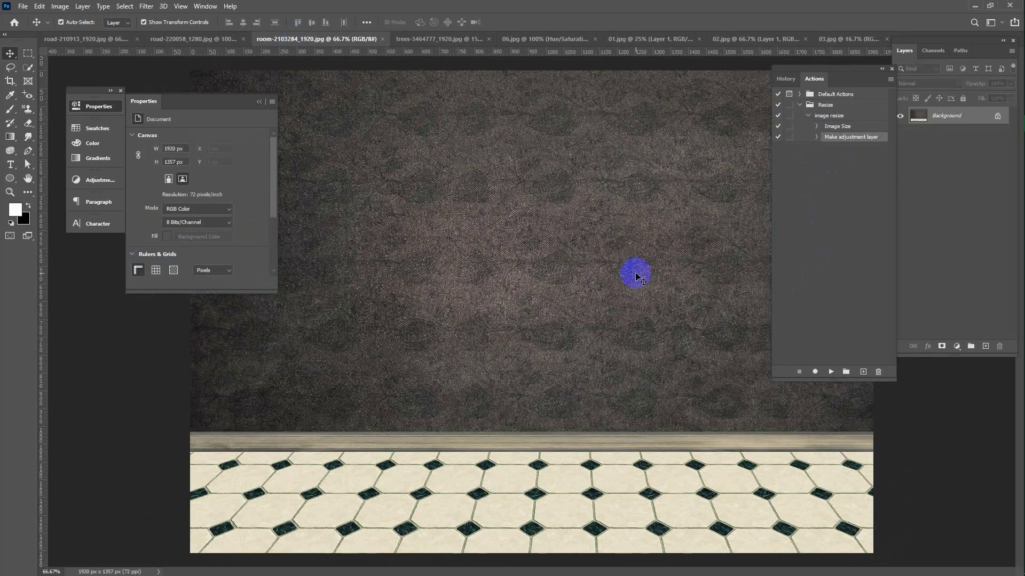
pyautogui.click(258, 102)
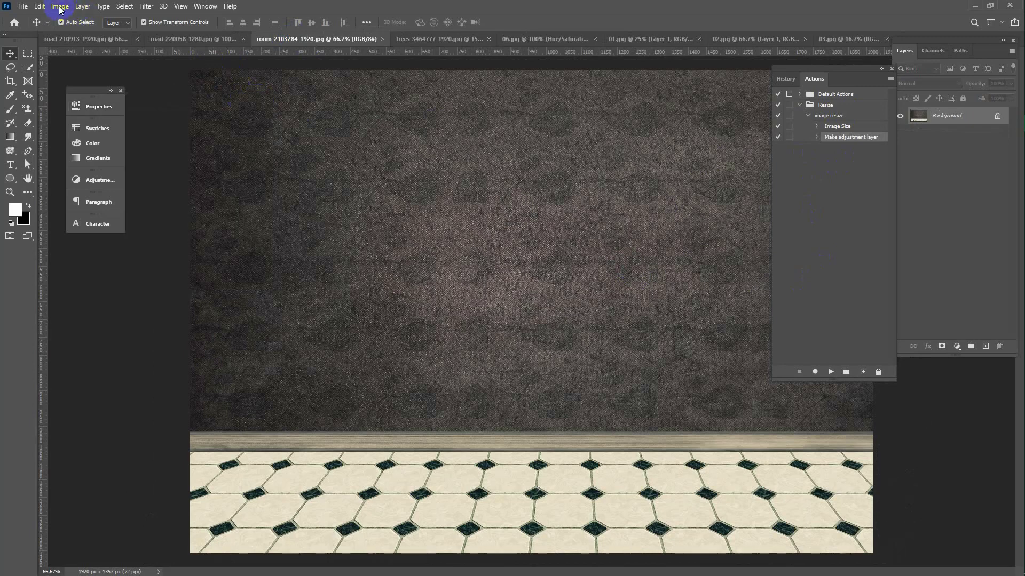
pyautogui.click(59, 9)
pyautogui.click(115, 84)
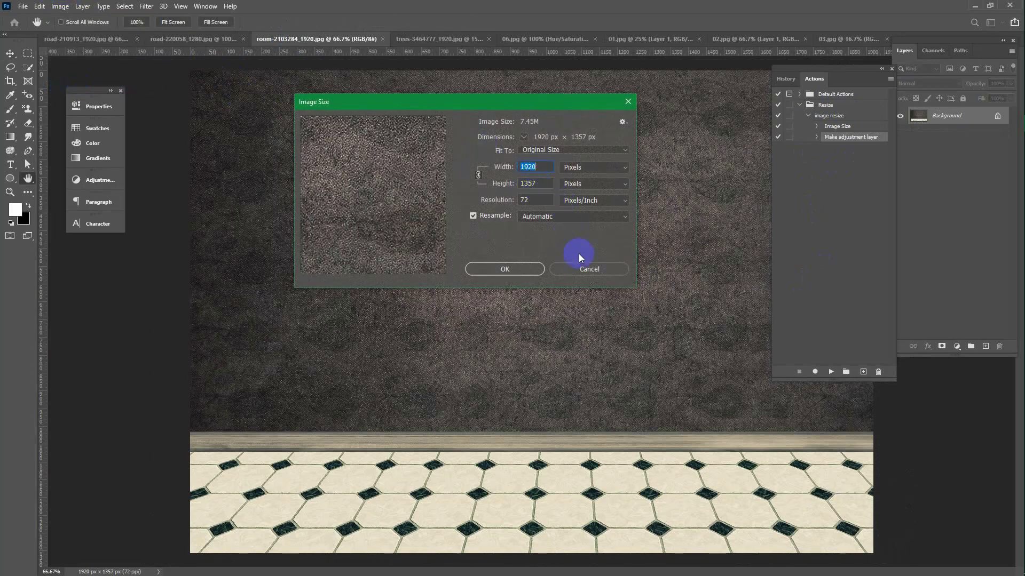
pyautogui.click(590, 268)
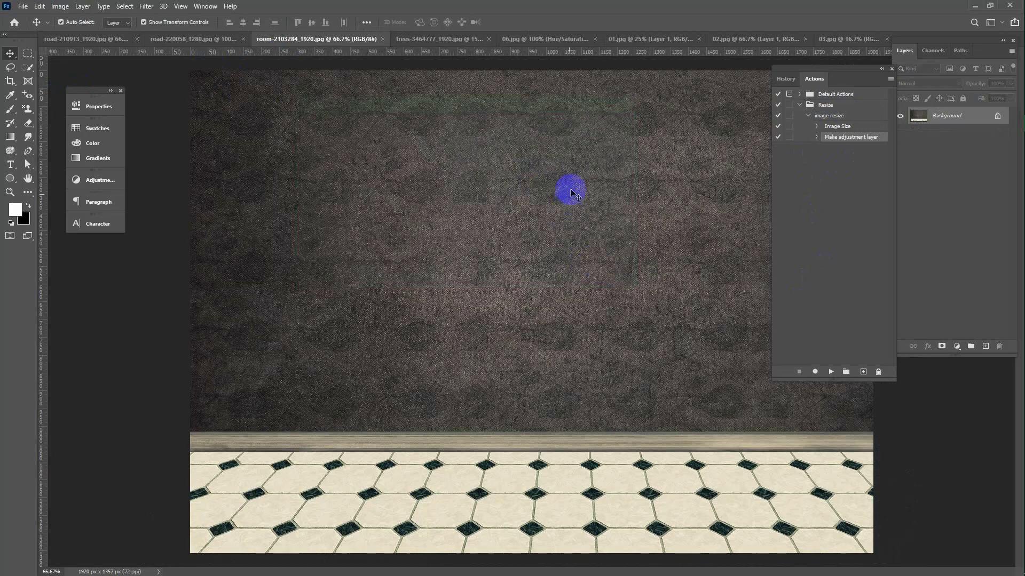
# - Play the recorded "image resize" action from the Resize set on the room photo
pyautogui.click(837, 117)
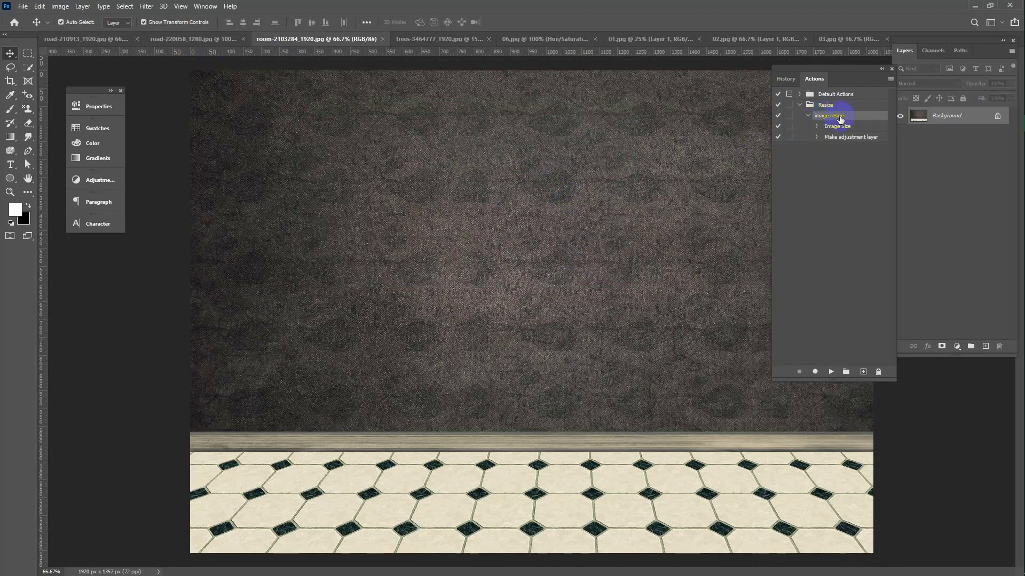
pyautogui.click(814, 372)
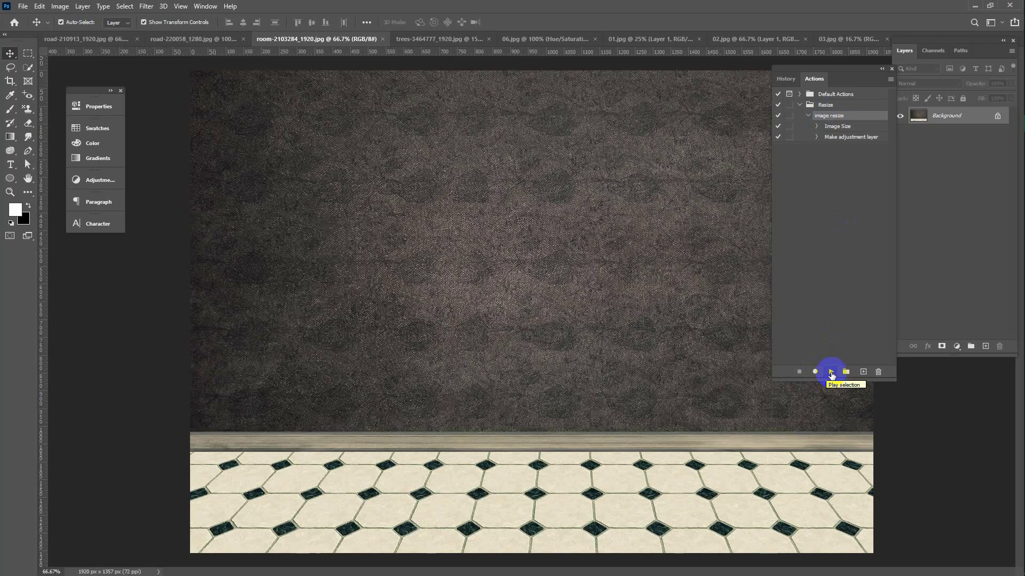
pyautogui.click(831, 373)
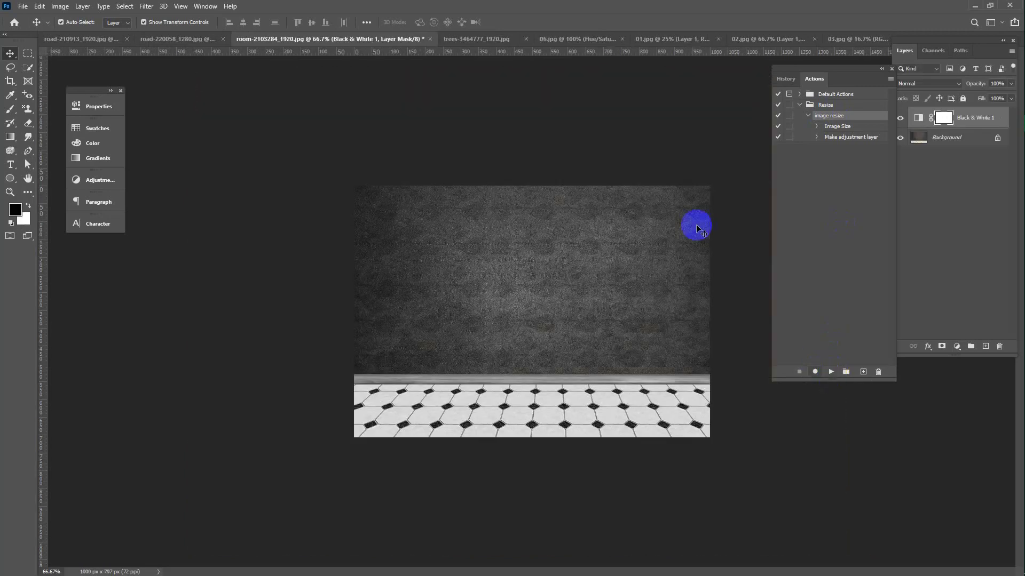
# - Check the room photo's dimensions in Image Size after the action has run, without changing them
pyautogui.click(60, 7)
pyautogui.click(79, 86)
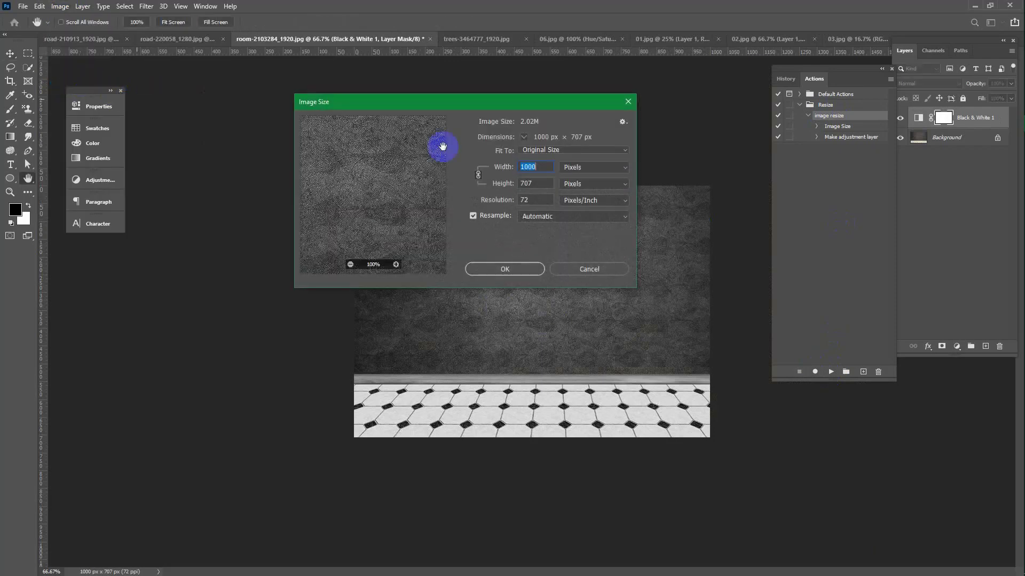
pyautogui.click(589, 269)
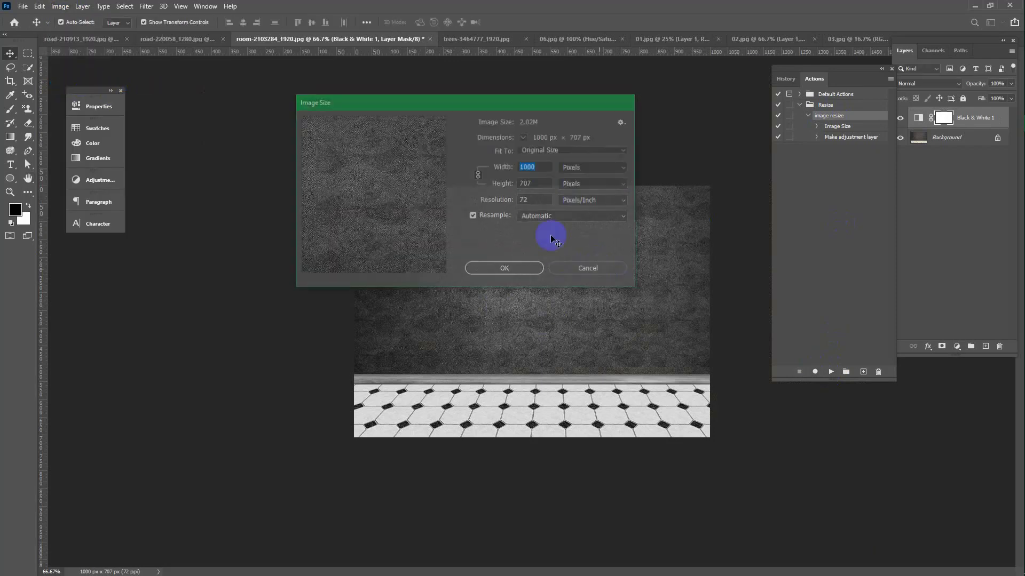
# - Switch to road-220058_1280.jpg, check its original image size, and play the "image resize" action on it
pyautogui.click(177, 39)
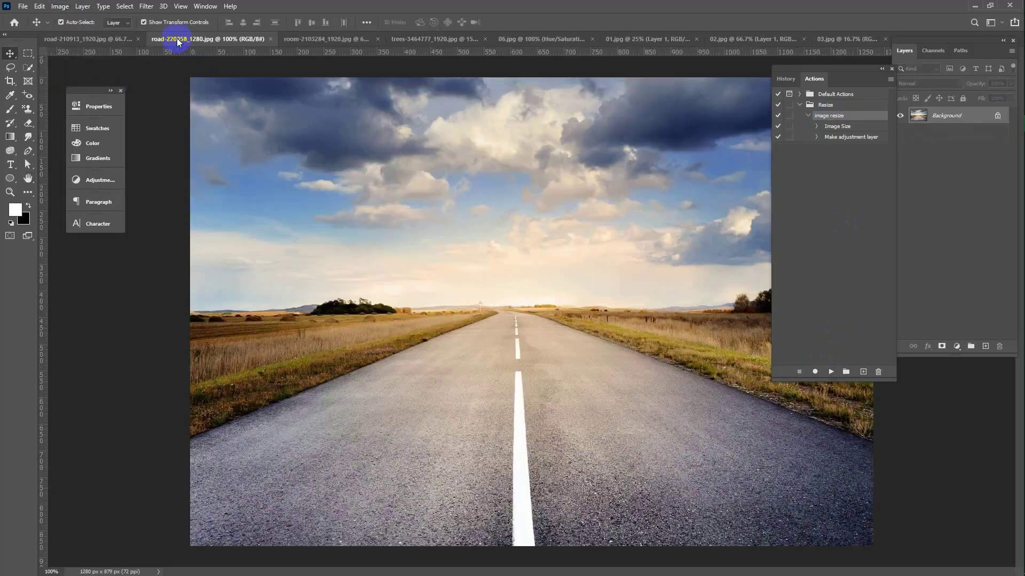
pyautogui.click(59, 7)
pyautogui.click(75, 86)
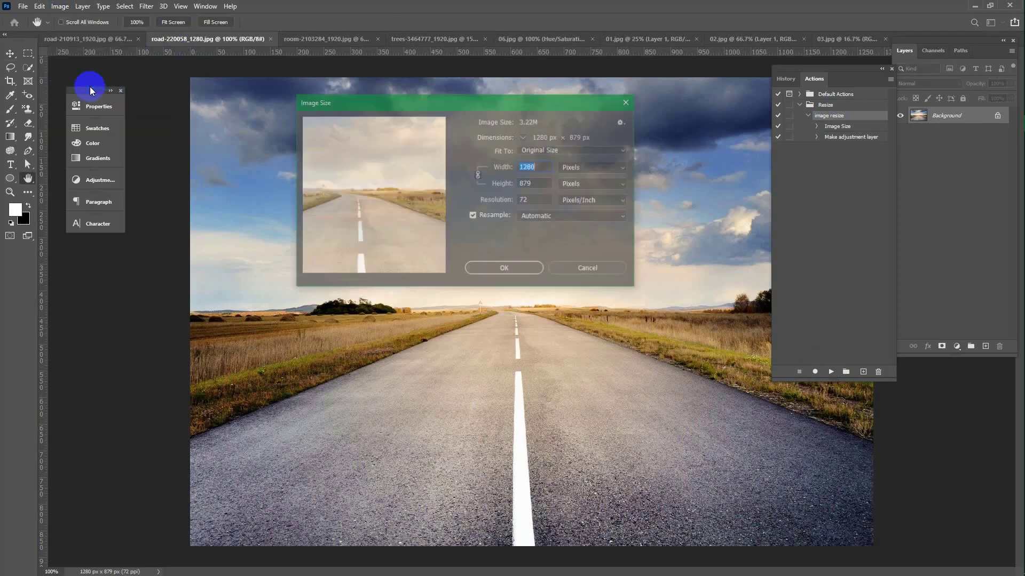
pyautogui.click(585, 265)
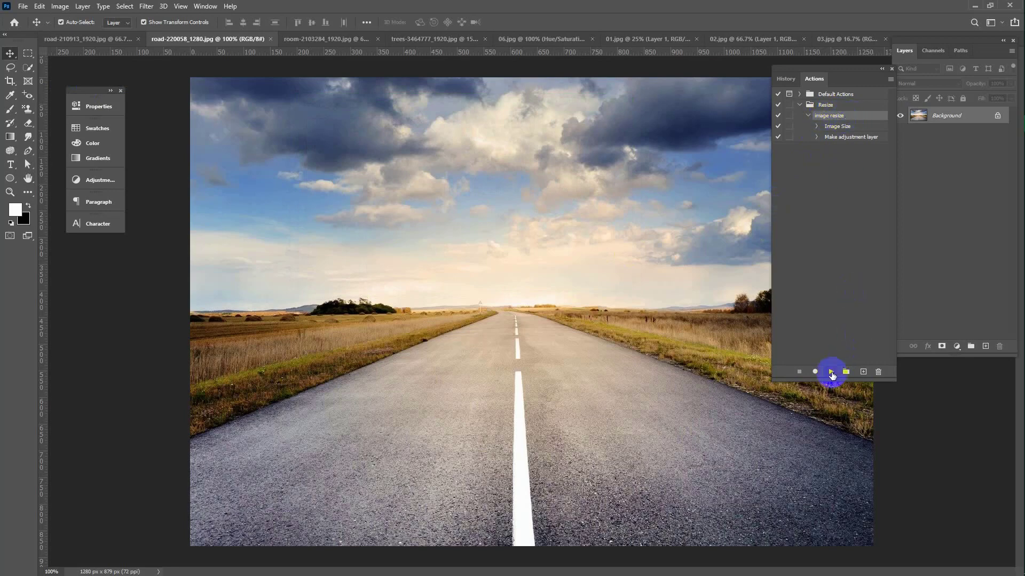
pyautogui.click(831, 372)
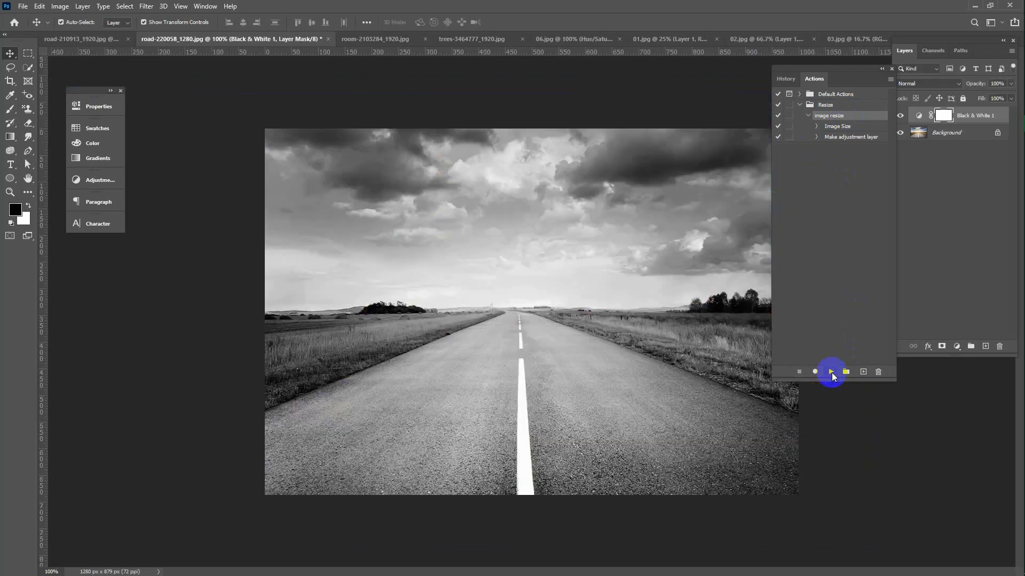
# - Check the dimensions of the processed road-220058_1280.jpg photo with Image Size, without changing them
pyautogui.click(61, 6)
pyautogui.click(80, 87)
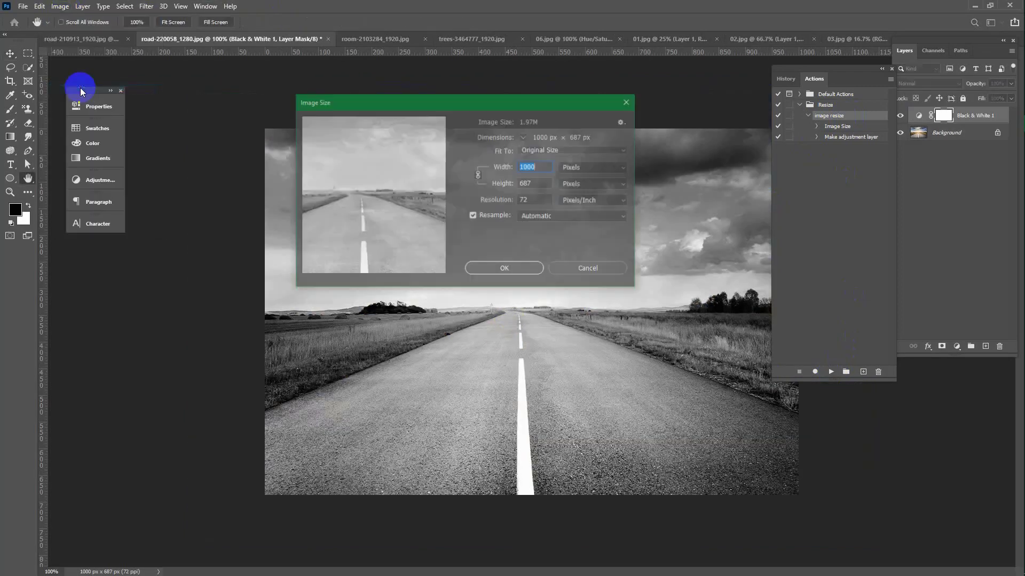
pyautogui.click(587, 269)
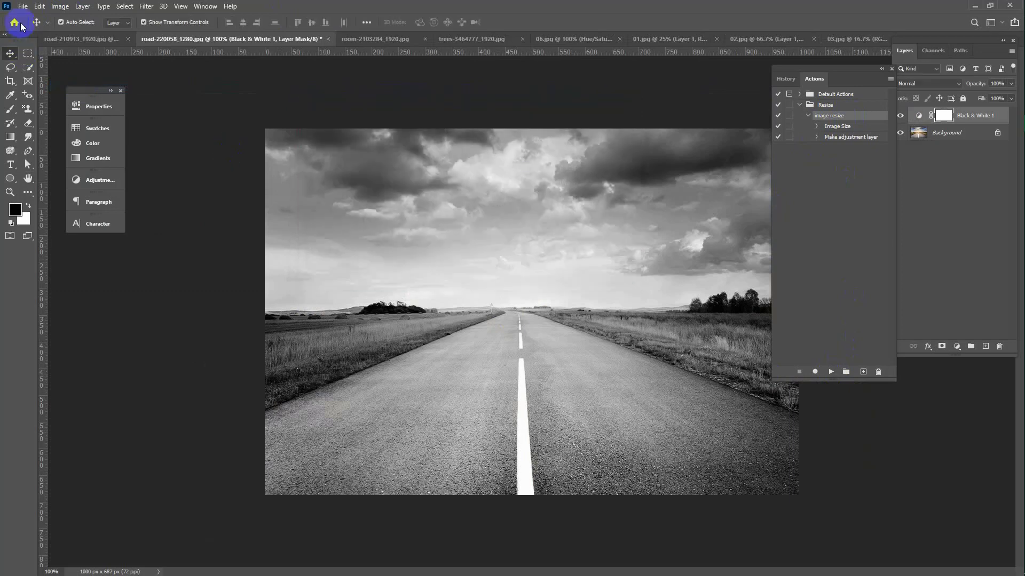
# - Switch to road-210913_1920.jpg, check its original image size, and play the "image resize" action on it
pyautogui.click(77, 36)
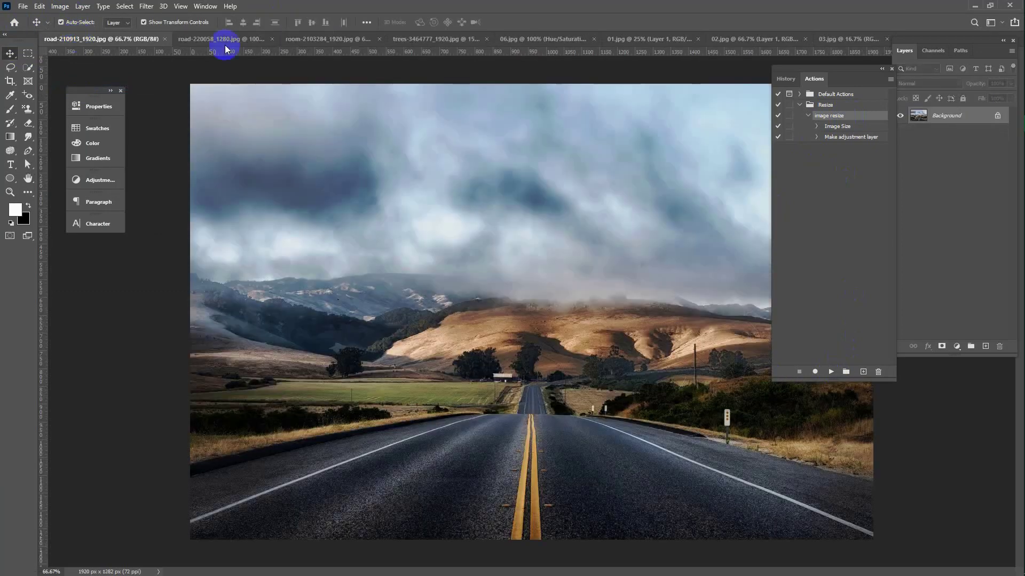
pyautogui.click(62, 7)
pyautogui.click(94, 87)
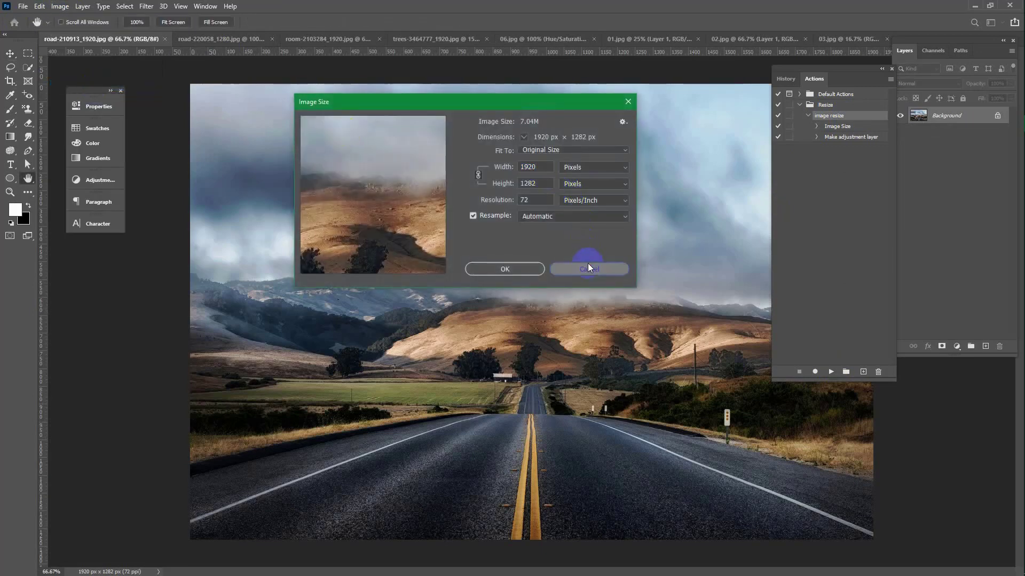
pyautogui.click(588, 265)
pyautogui.click(826, 118)
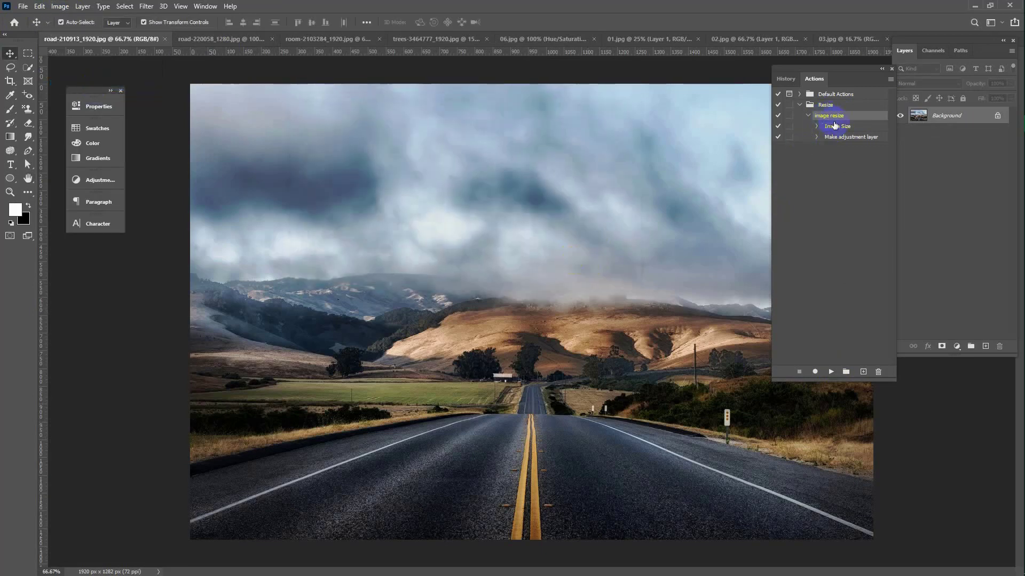
pyautogui.click(829, 372)
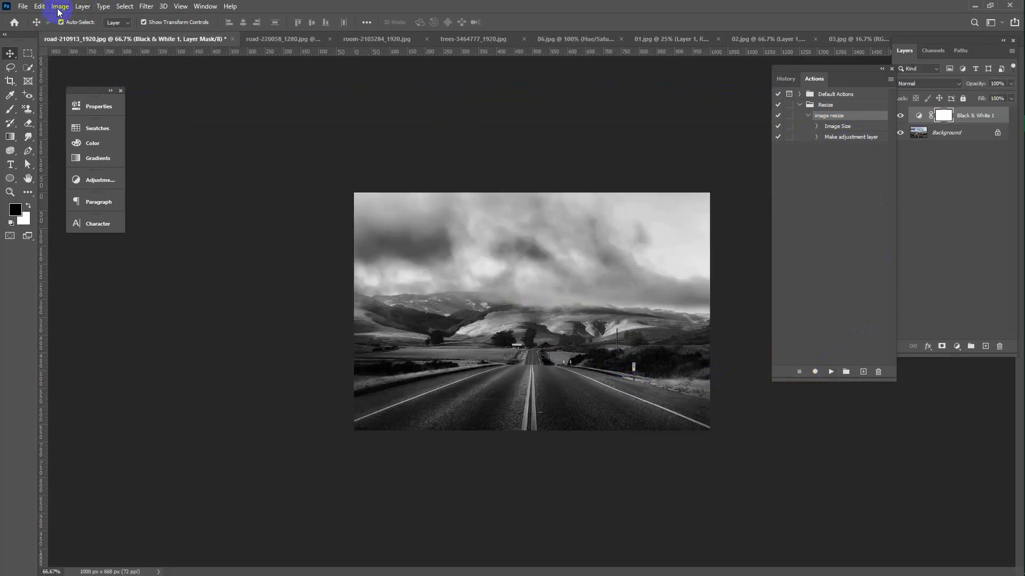
# - Check the dimensions of the processed road-210913_1920.jpg photo with Image Size, keeping the values as they are
pyautogui.click(60, 6)
pyautogui.click(75, 87)
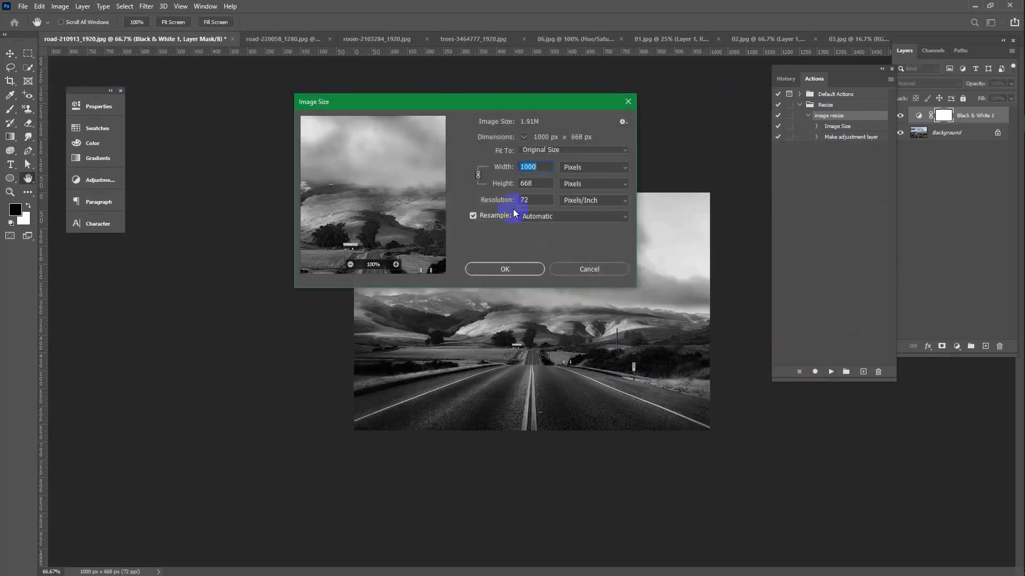
pyautogui.click(512, 270)
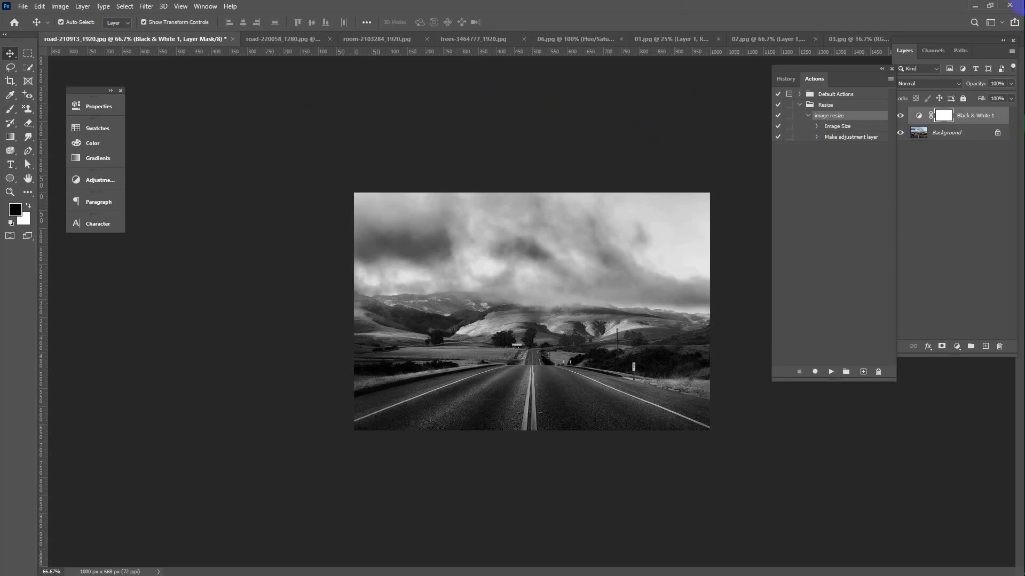
pyautogui.click(551, 307)
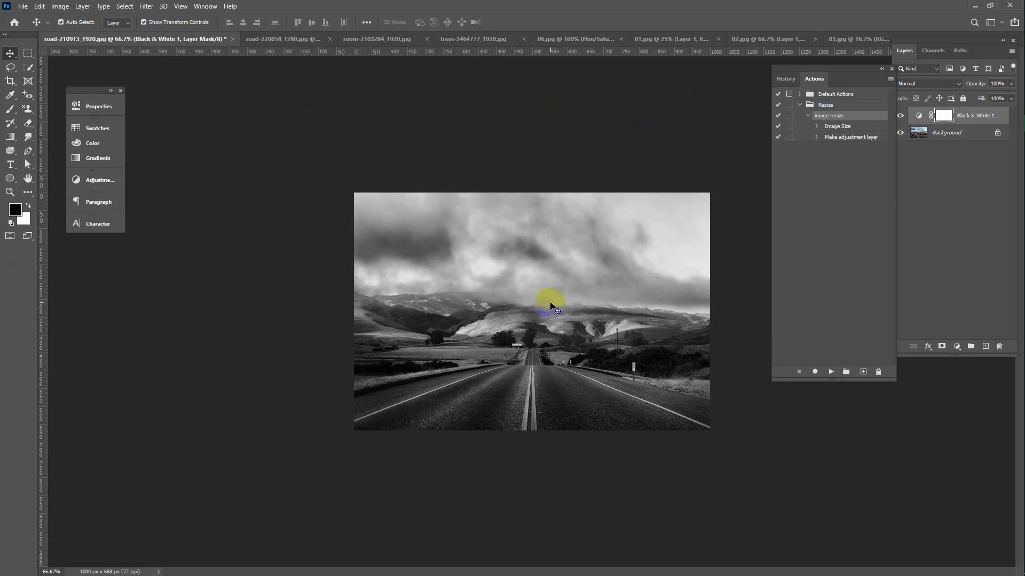